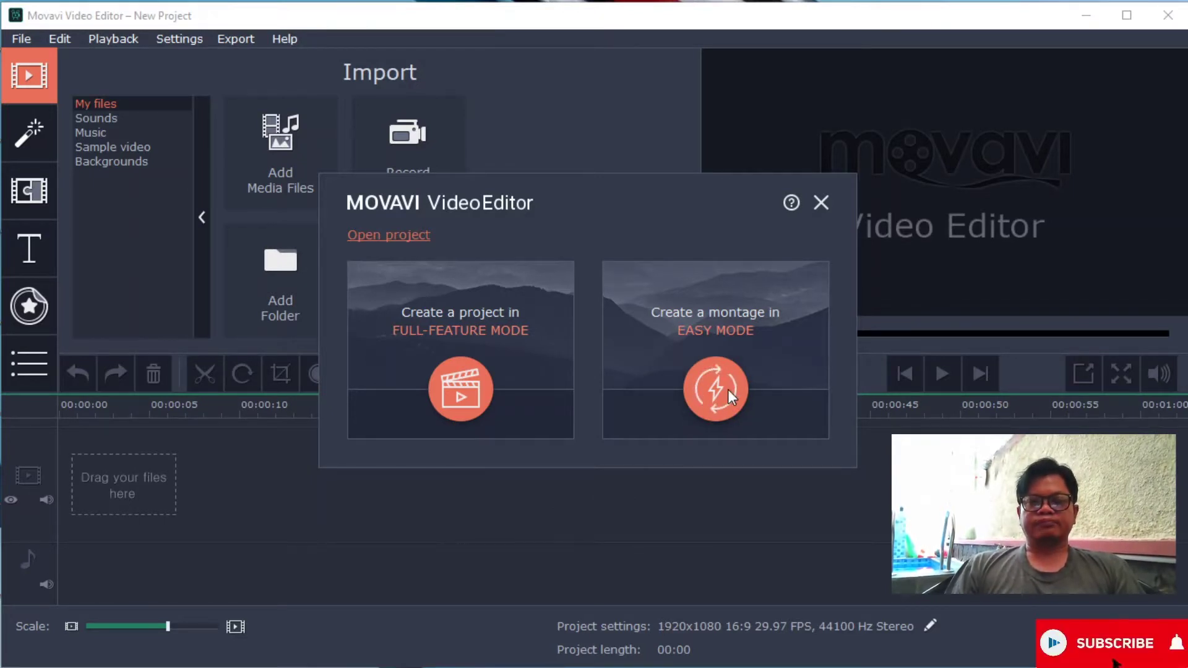
Dismiss the start-up and promotional windows, and bring Object.mp4 from the project's File Explorer folder onto the empty video track.
left_click(824, 206)
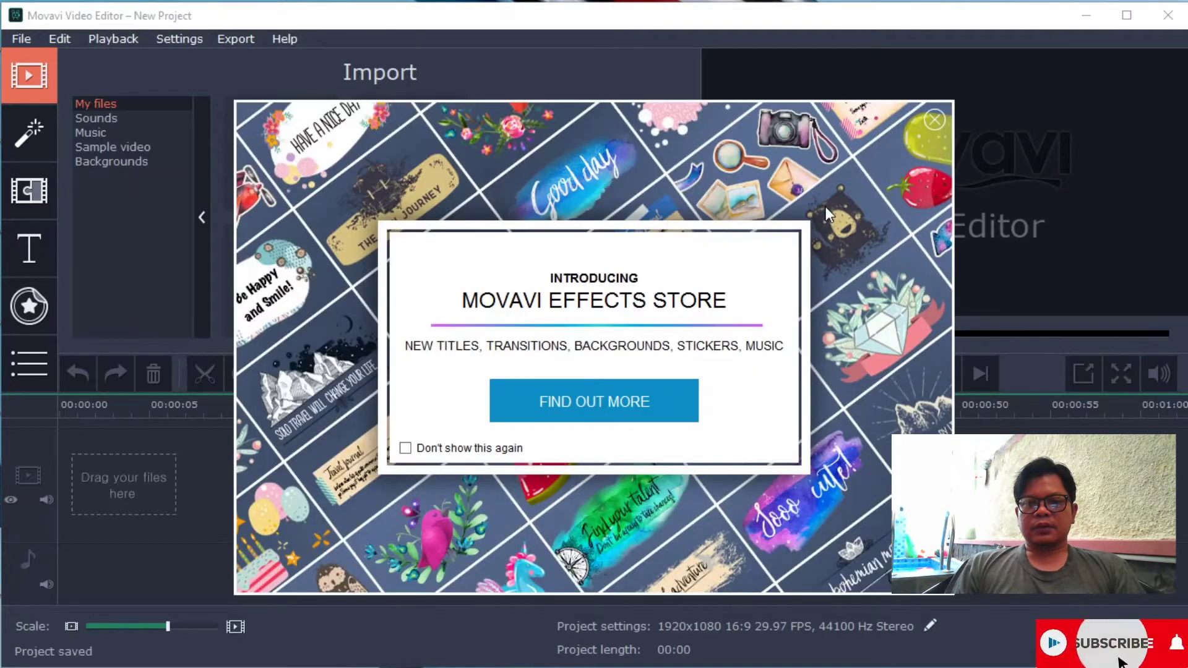
left_click(935, 122)
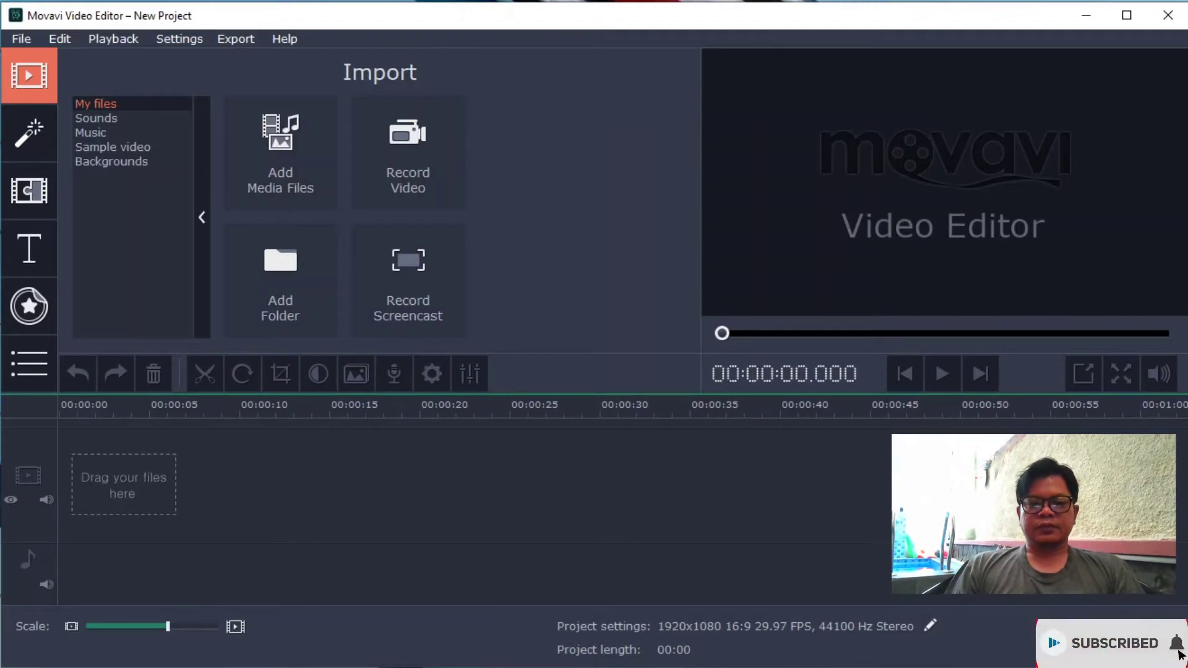
left_click(239, 667)
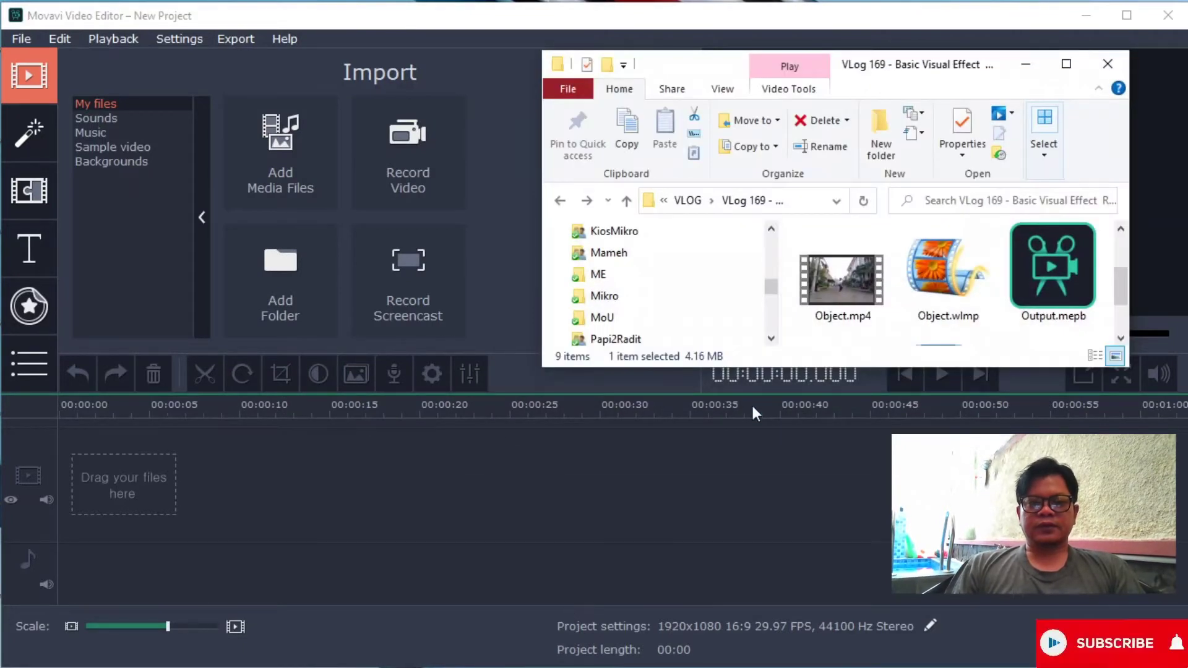
left_click(836, 301)
left_click_drag(844, 278, 120, 504)
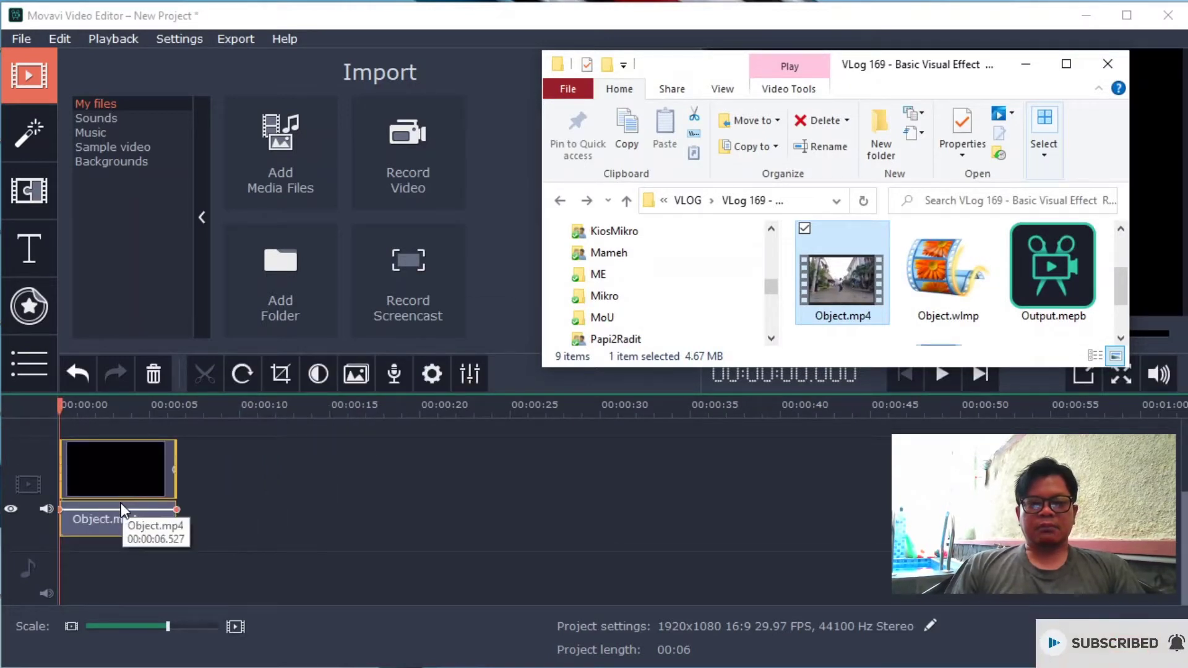
Preview Object.mp4 on an enlarged timeline and set the playhead to about 1.13 seconds, where the walking person is near the pole.
left_click(167, 627)
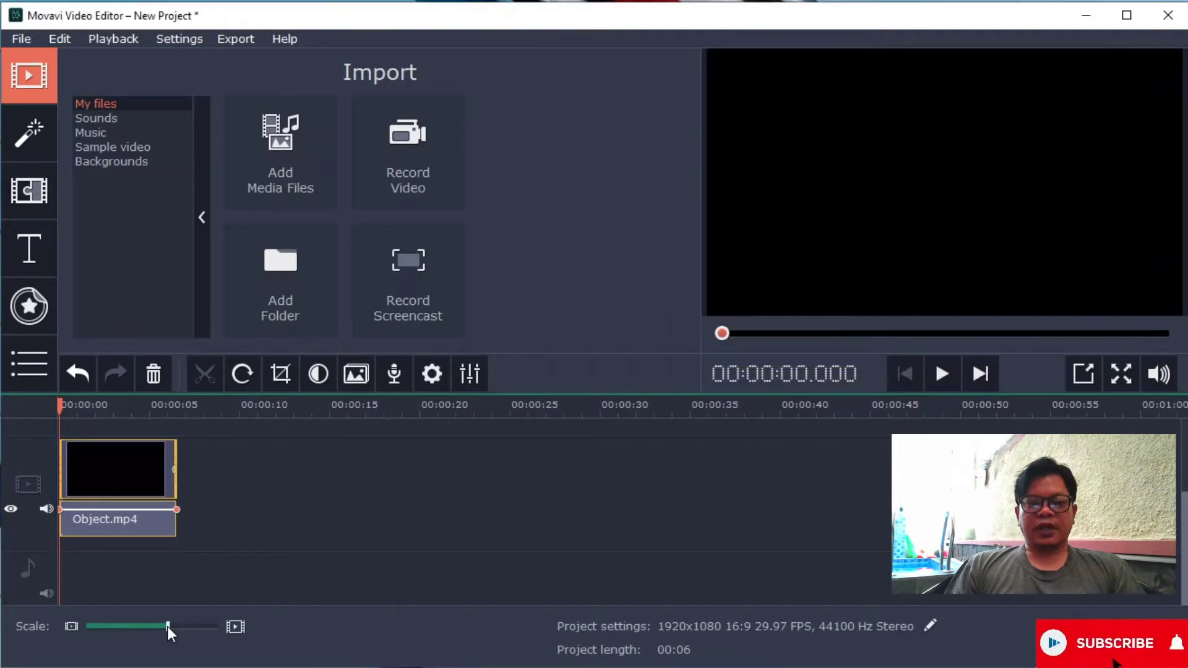
left_click_drag(168, 626, 196, 626)
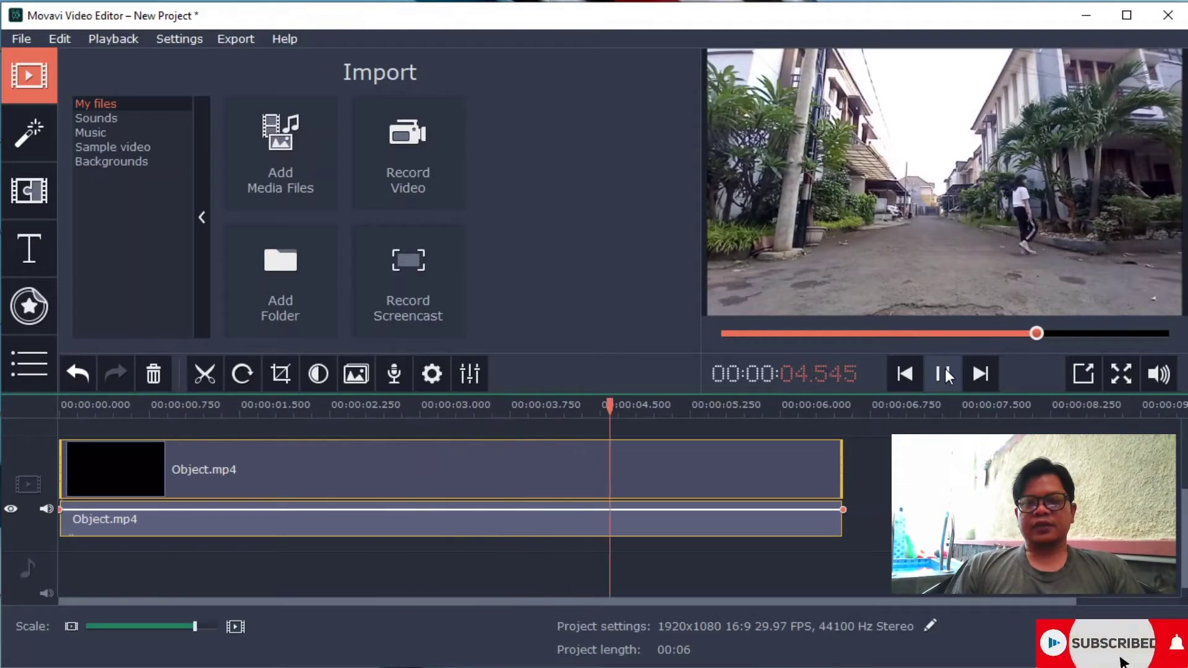
left_click(945, 374)
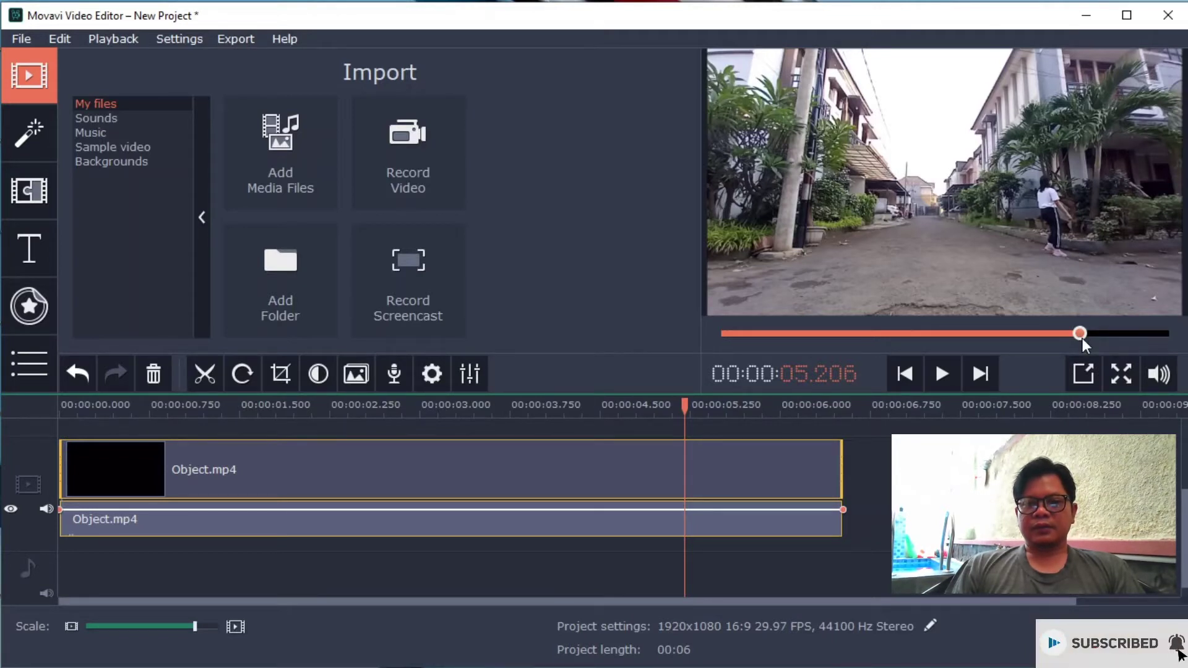
left_click_drag(1082, 338, 802, 361)
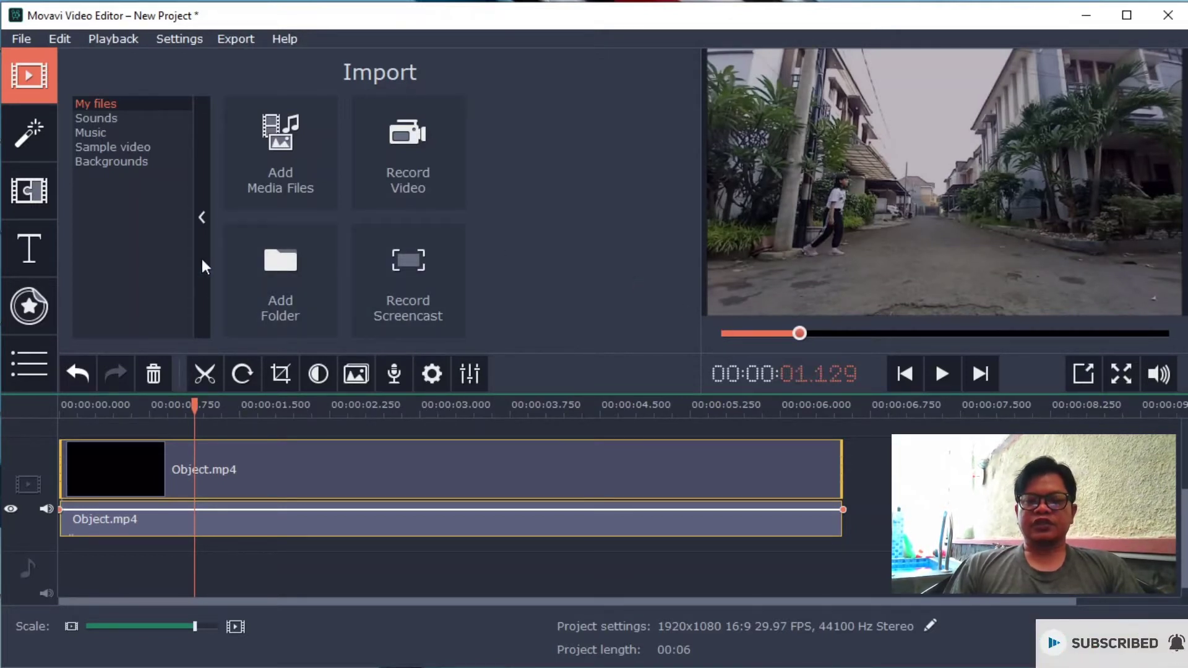
Add the Typewriter title from the Basic titles to the title track, starting at the playhead.
left_click(47, 258)
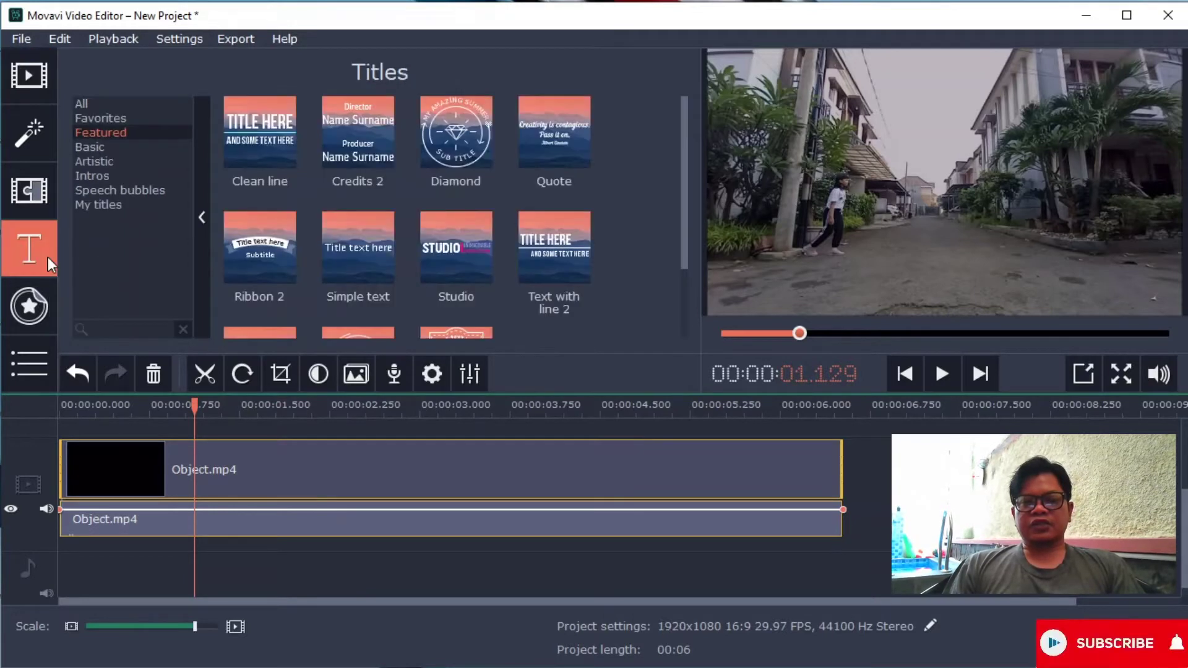
left_click(131, 148)
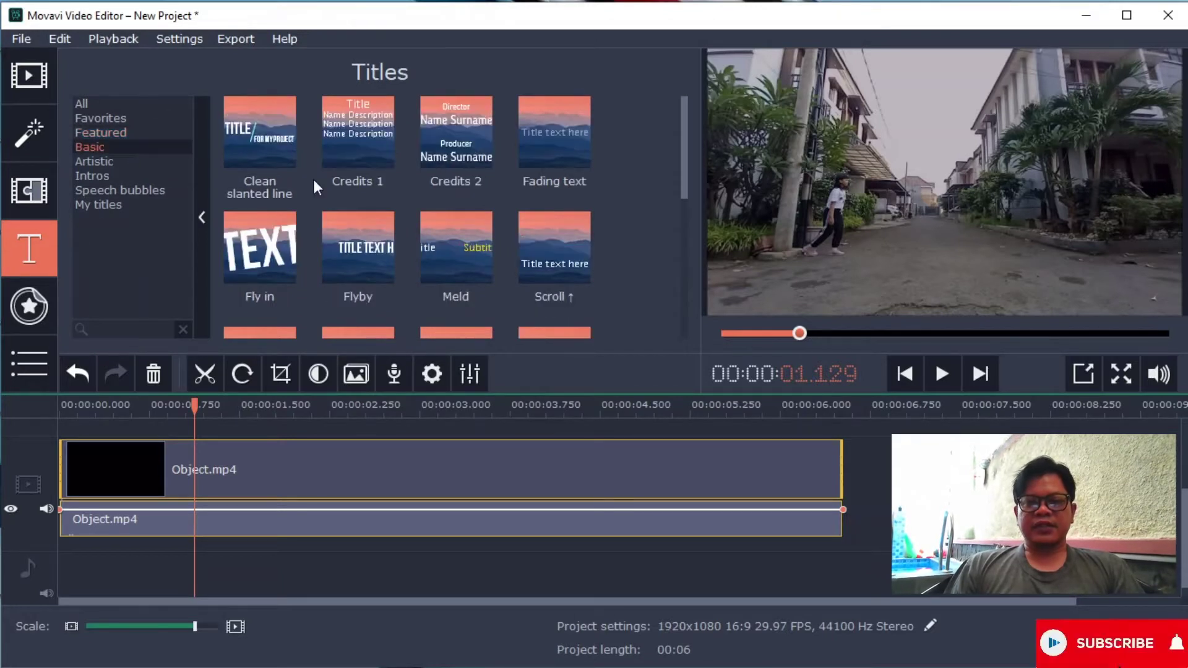
scroll(504, 283, "down", 3)
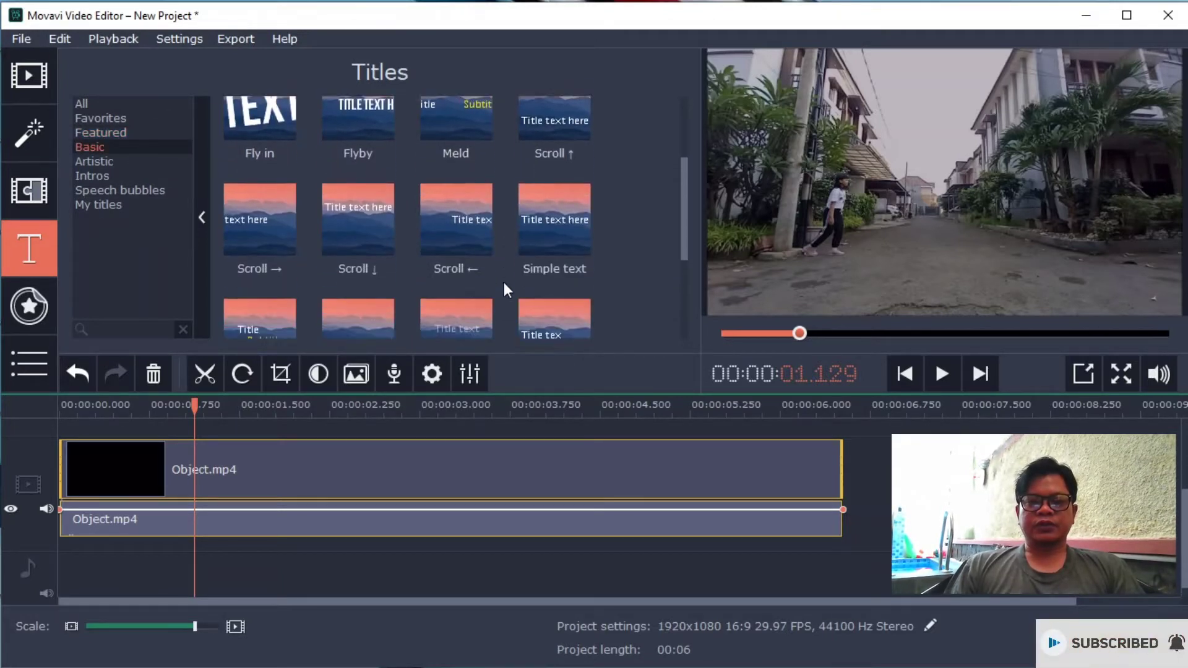
scroll(505, 282, "down", 1)
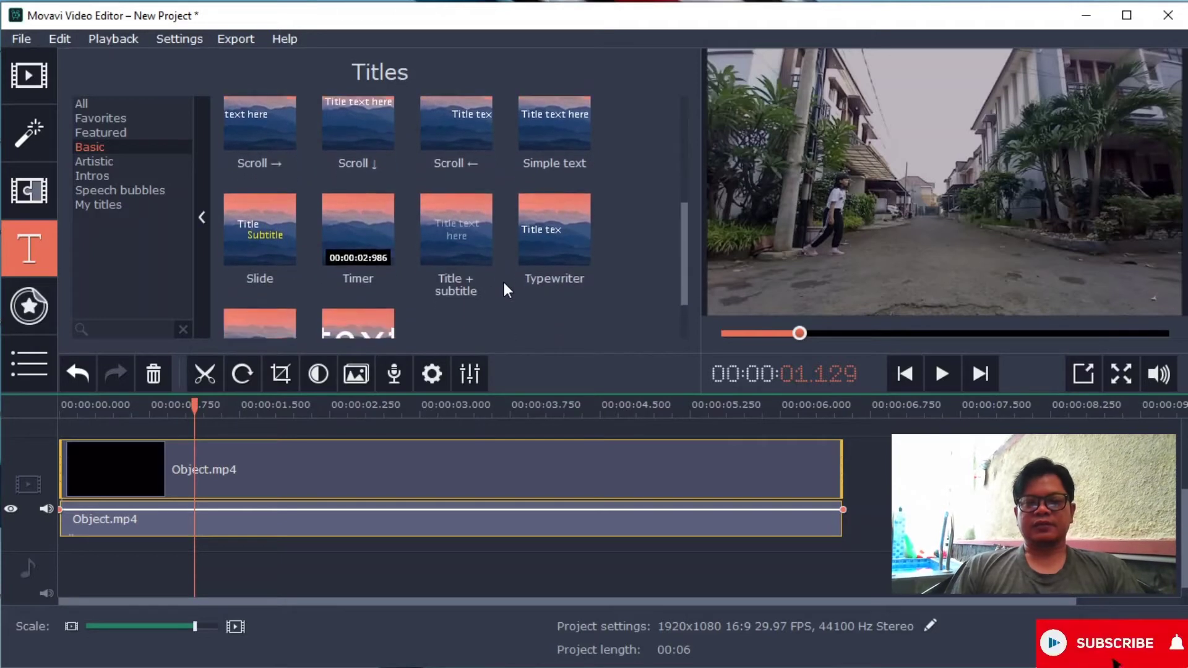
left_click(549, 231)
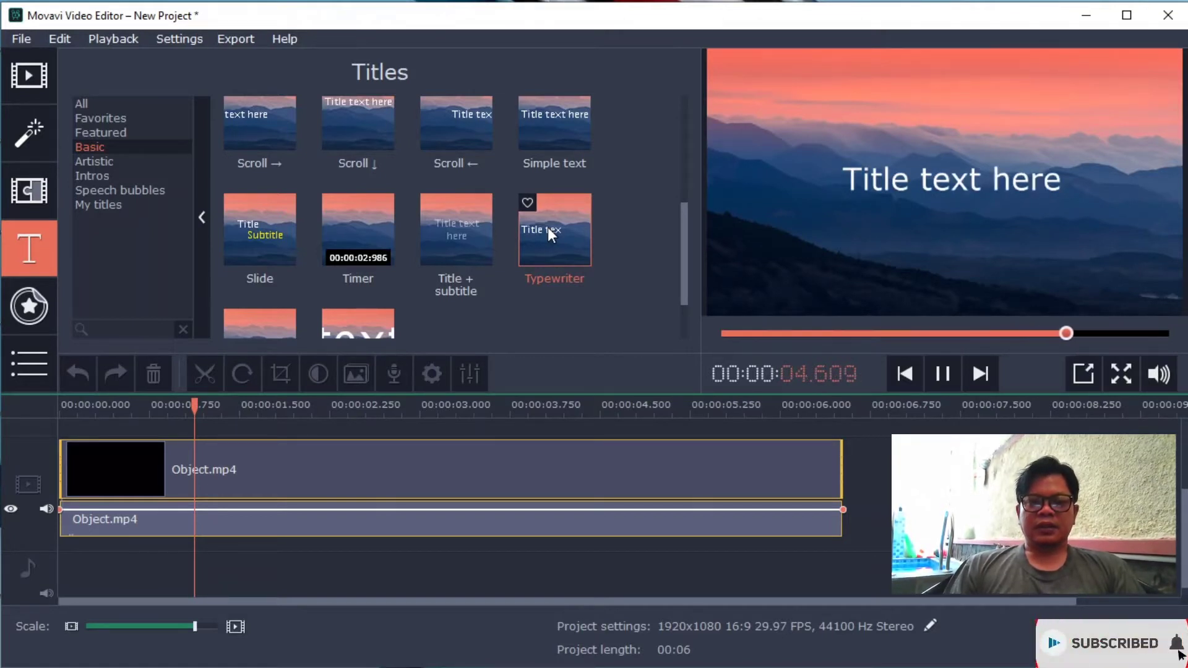
left_click_drag(547, 227, 193, 430)
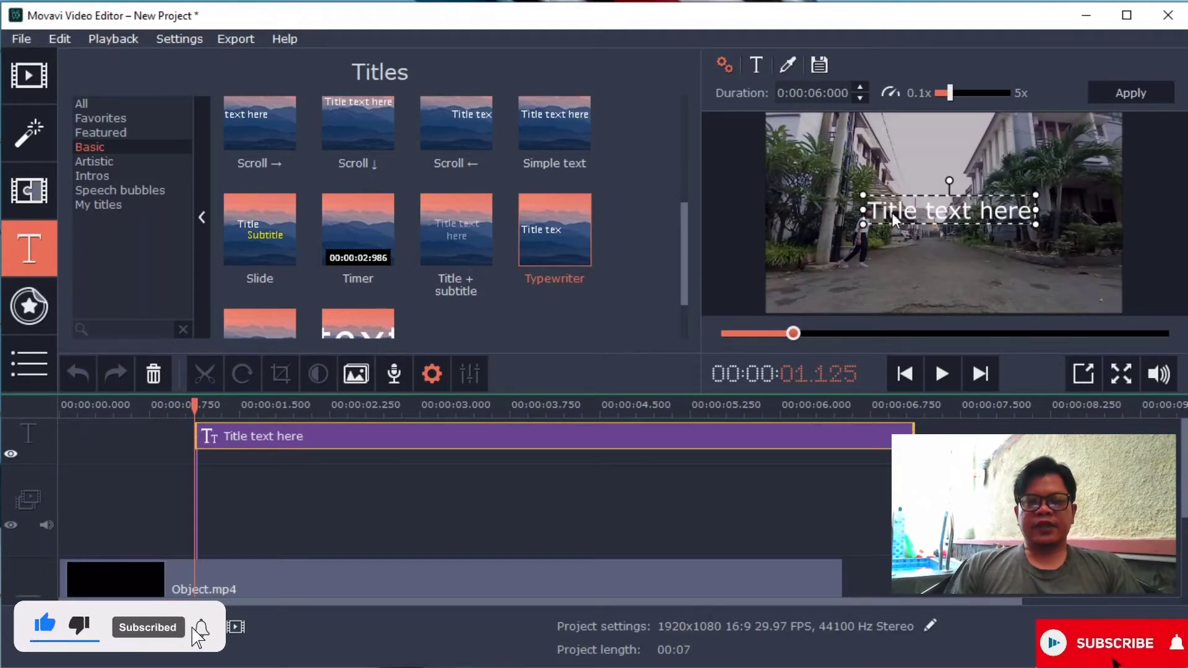
Move the title slightly lower in the frame and replace its placeholder text with spaced capitals reading "M O V I N G".
left_click_drag(898, 220, 880, 244)
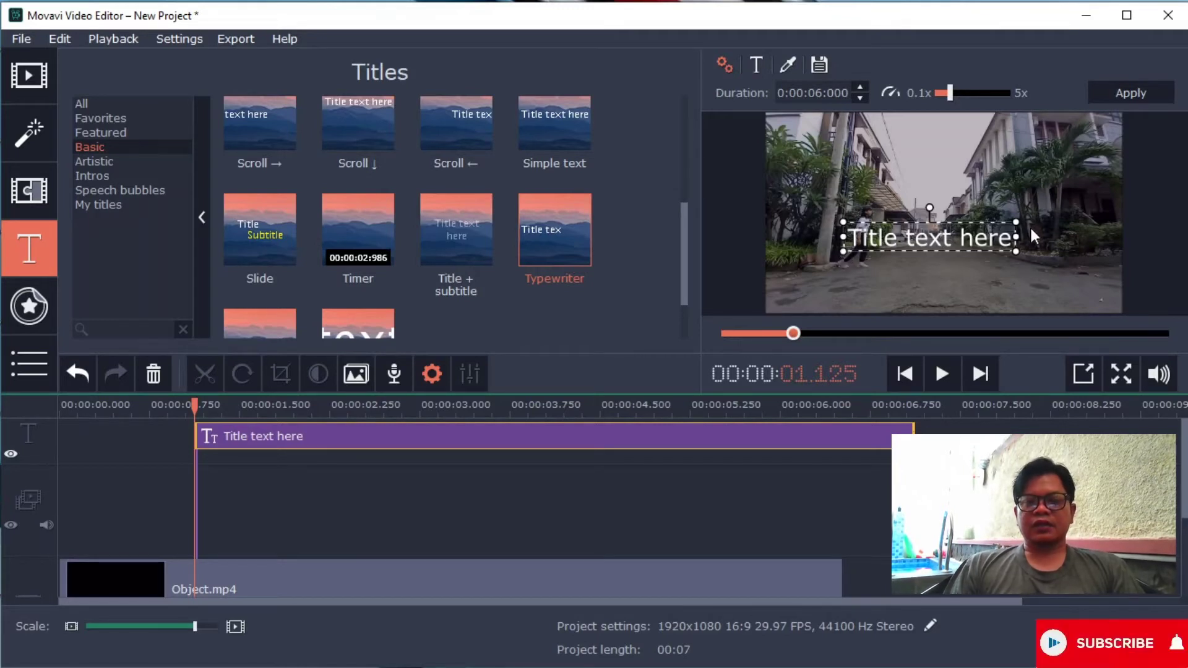
triple_click(928, 236)
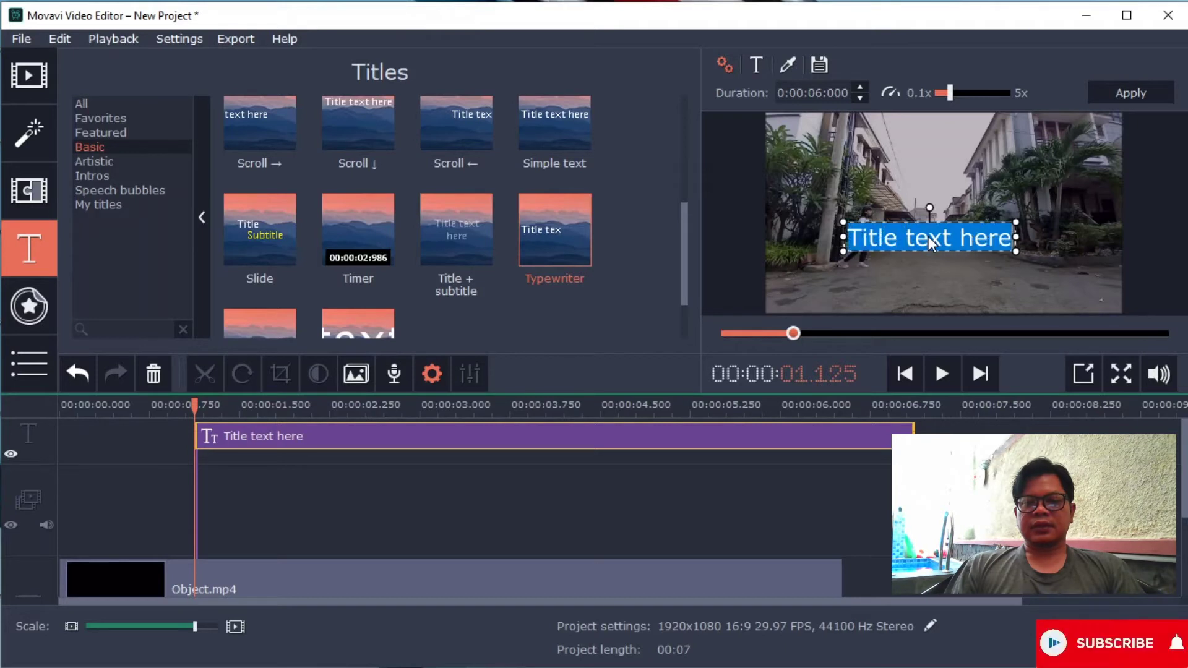
type("MOVING")
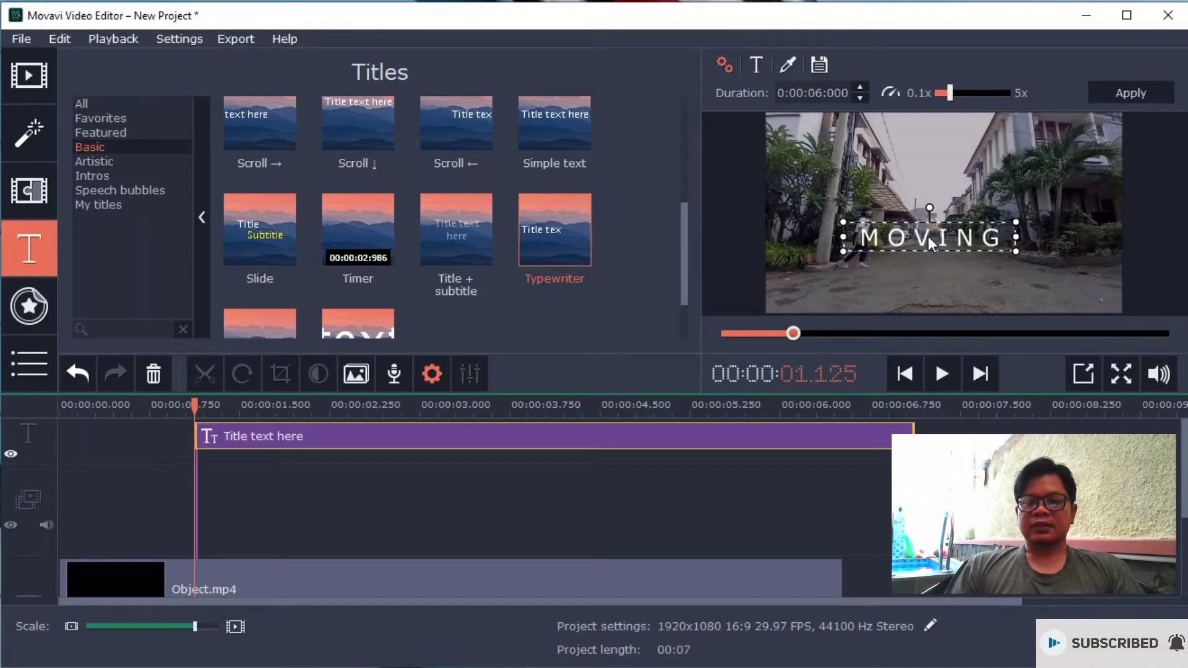
Make the MOVING title bold and give its letters the thickest black outline.
left_click(760, 67)
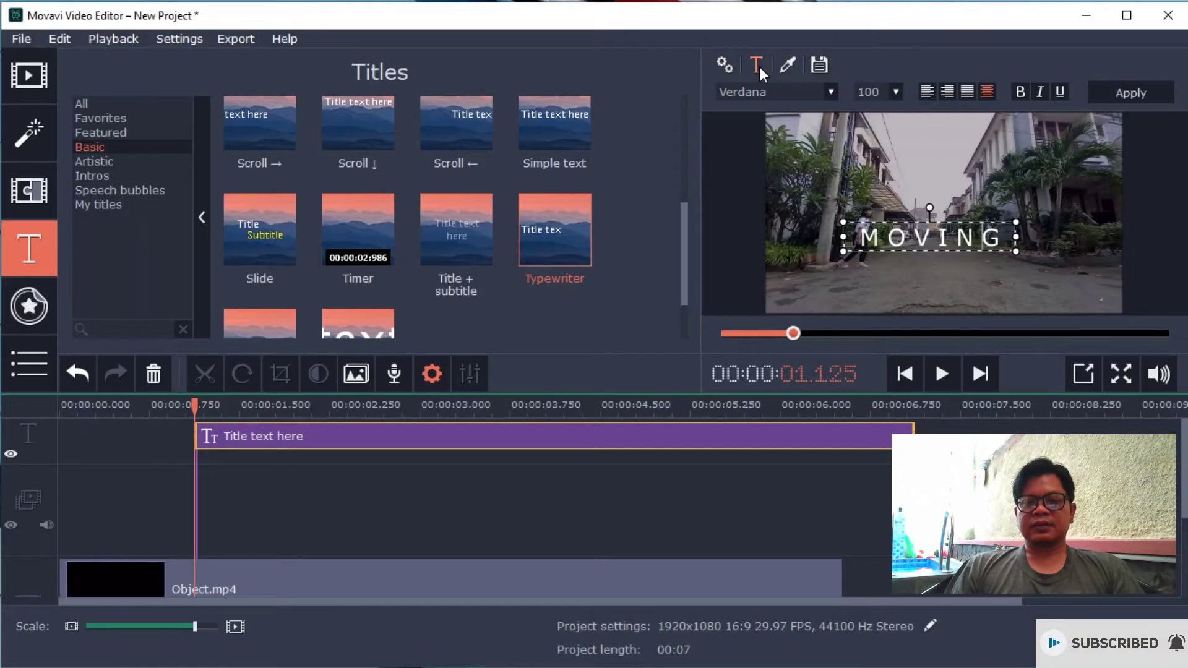
left_click(1019, 93)
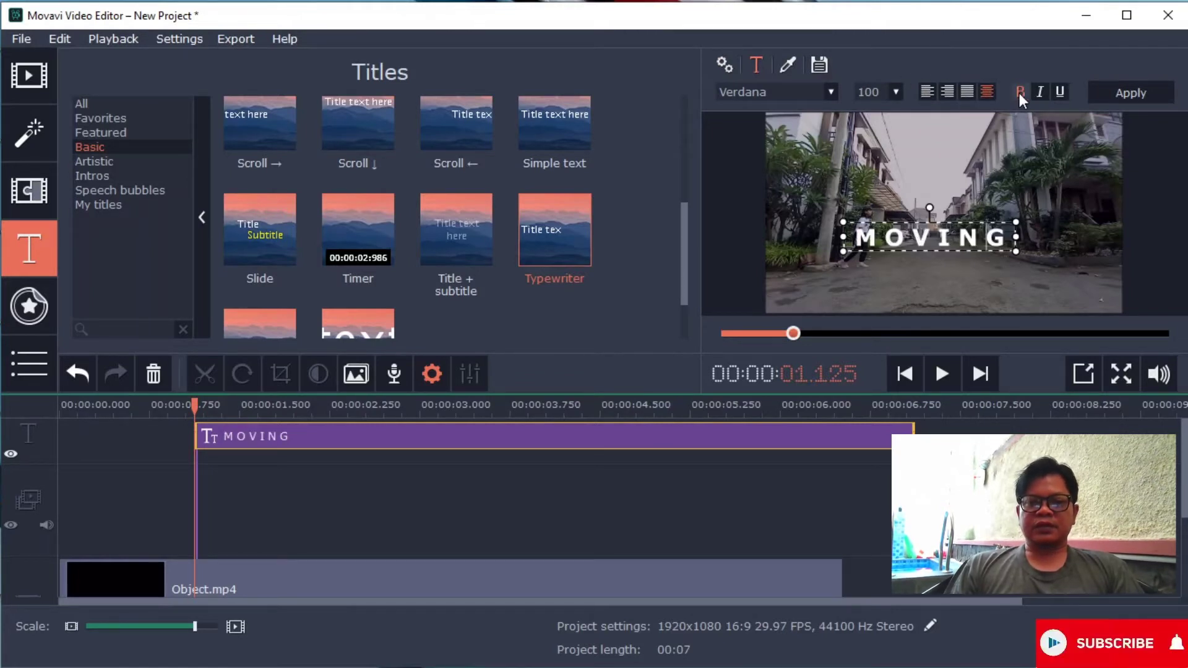
left_click(788, 63)
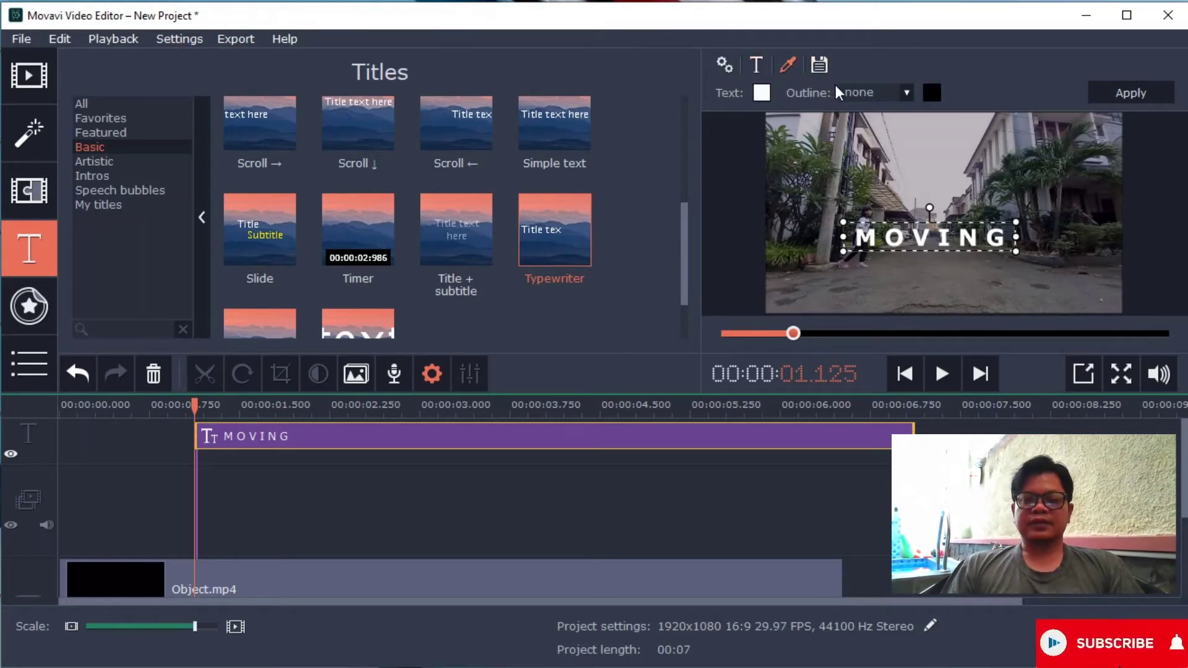
left_click(906, 93)
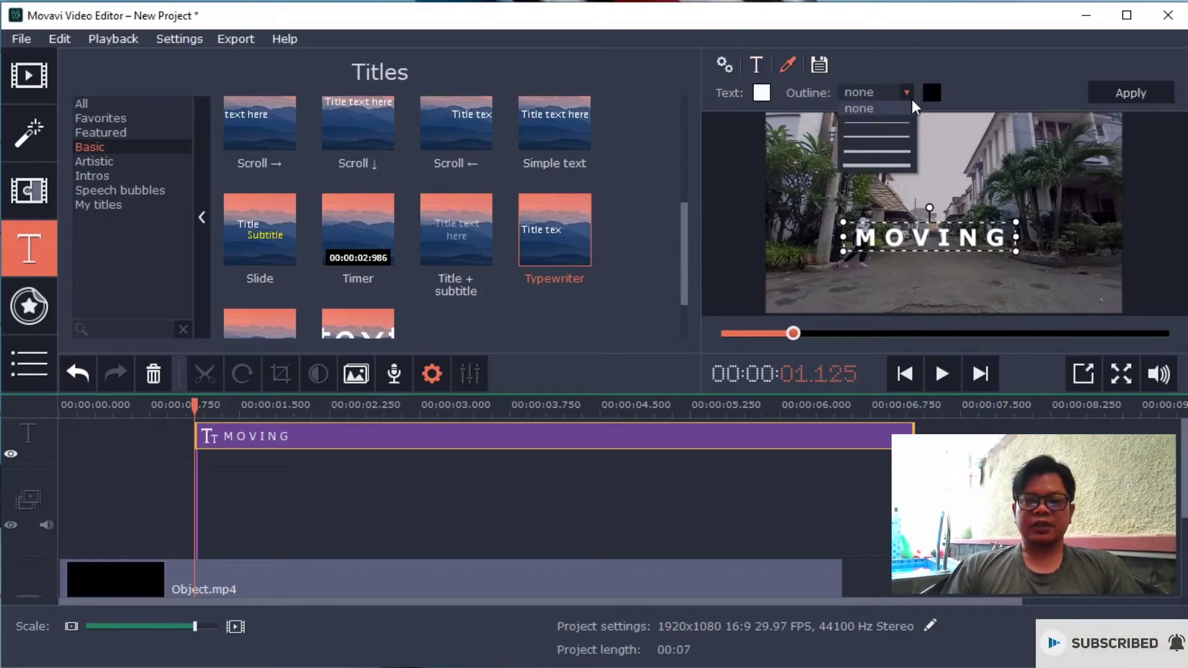
left_click(904, 164)
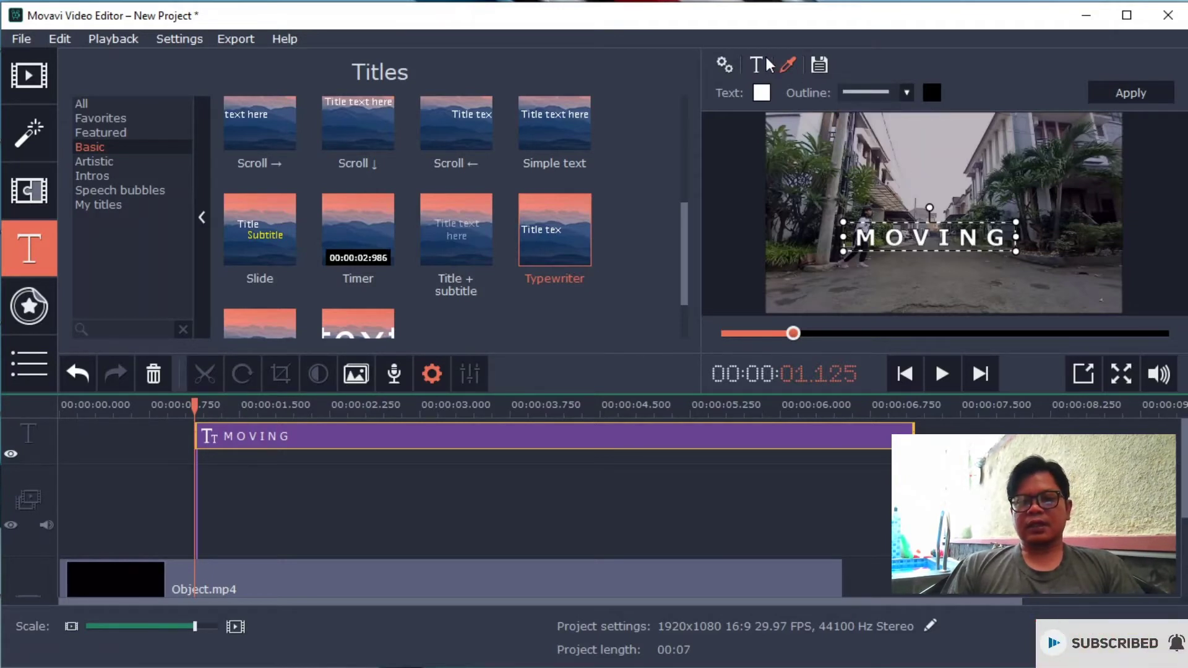
left_click(727, 63)
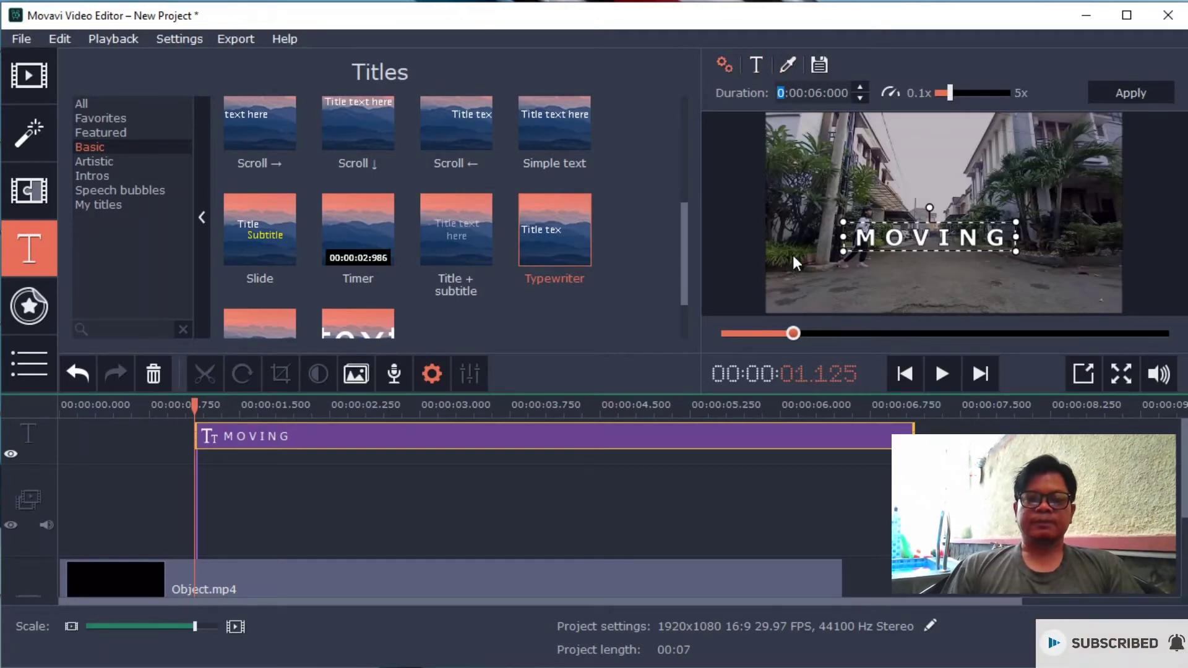
Preview the MOVING title over the clip and slightly slow down its animation speed.
left_click(940, 373)
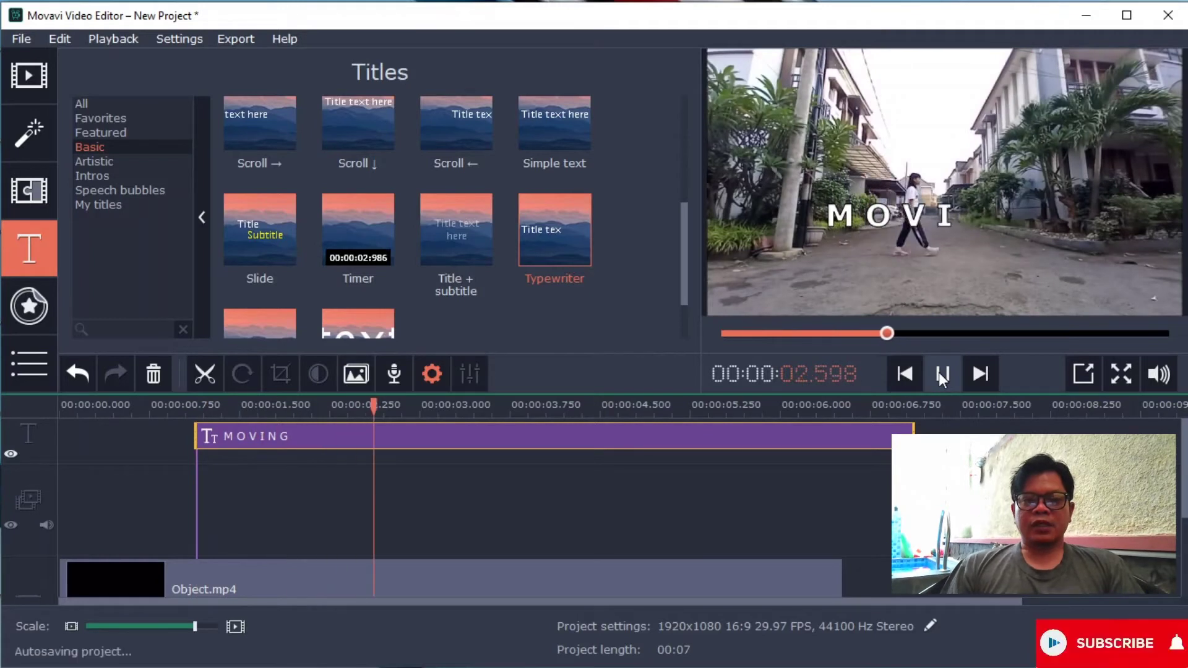
left_click(941, 373)
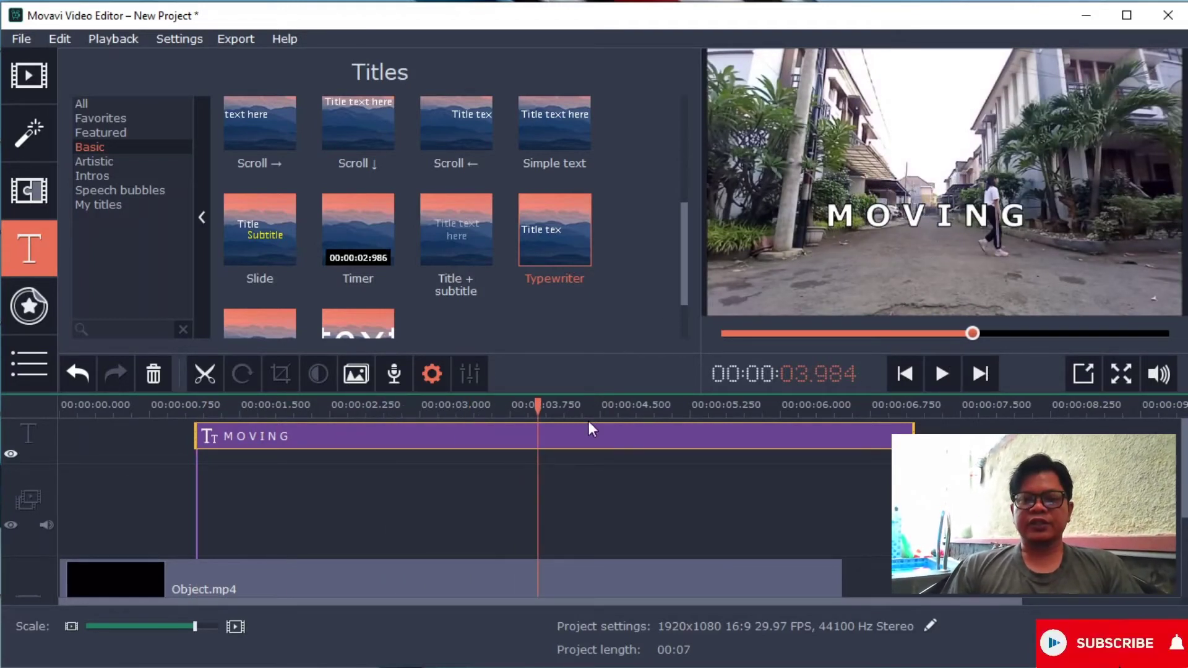
double_click(588, 445)
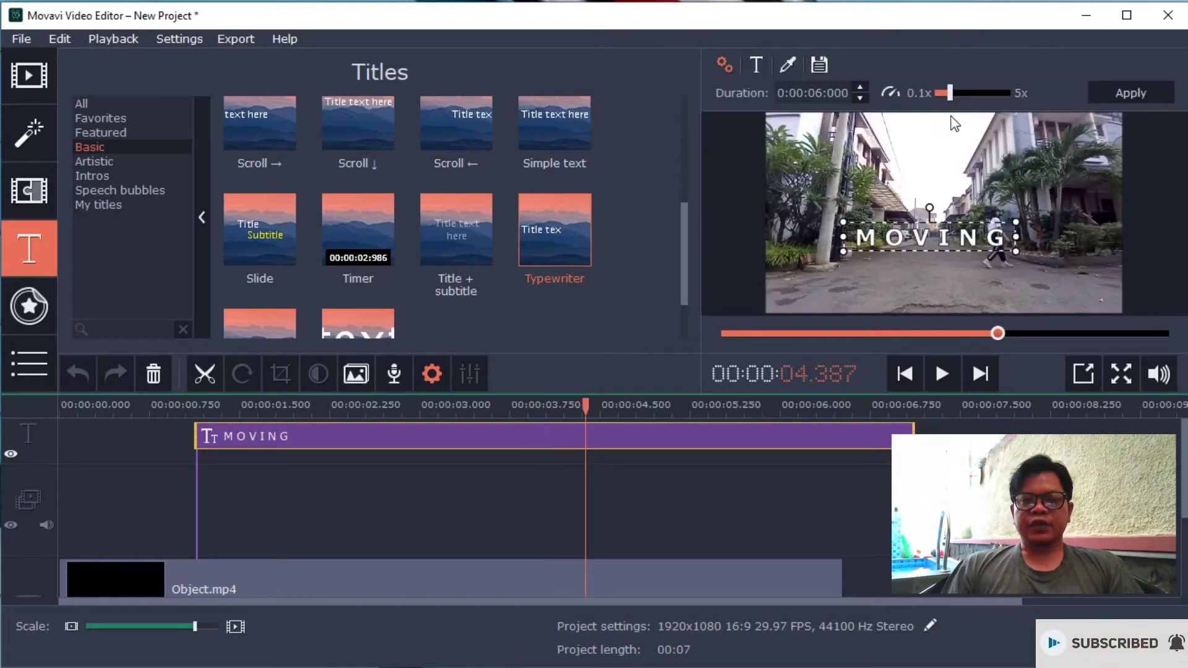
mouse_move(951, 94)
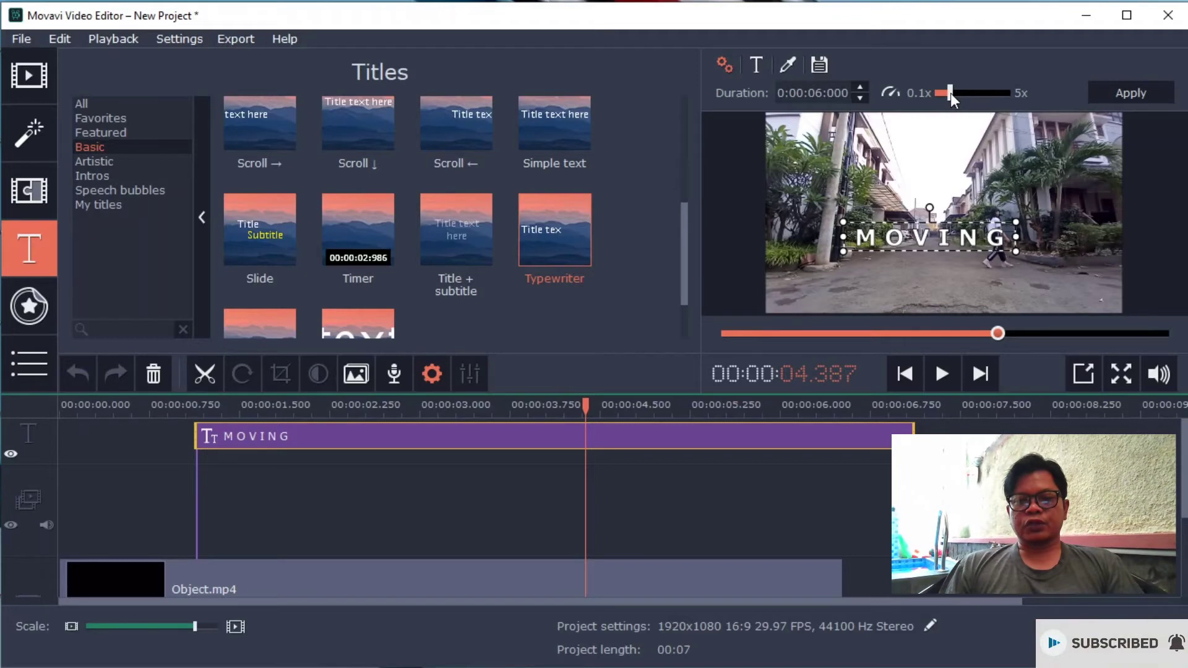
left_click_drag(947, 93, 943, 93)
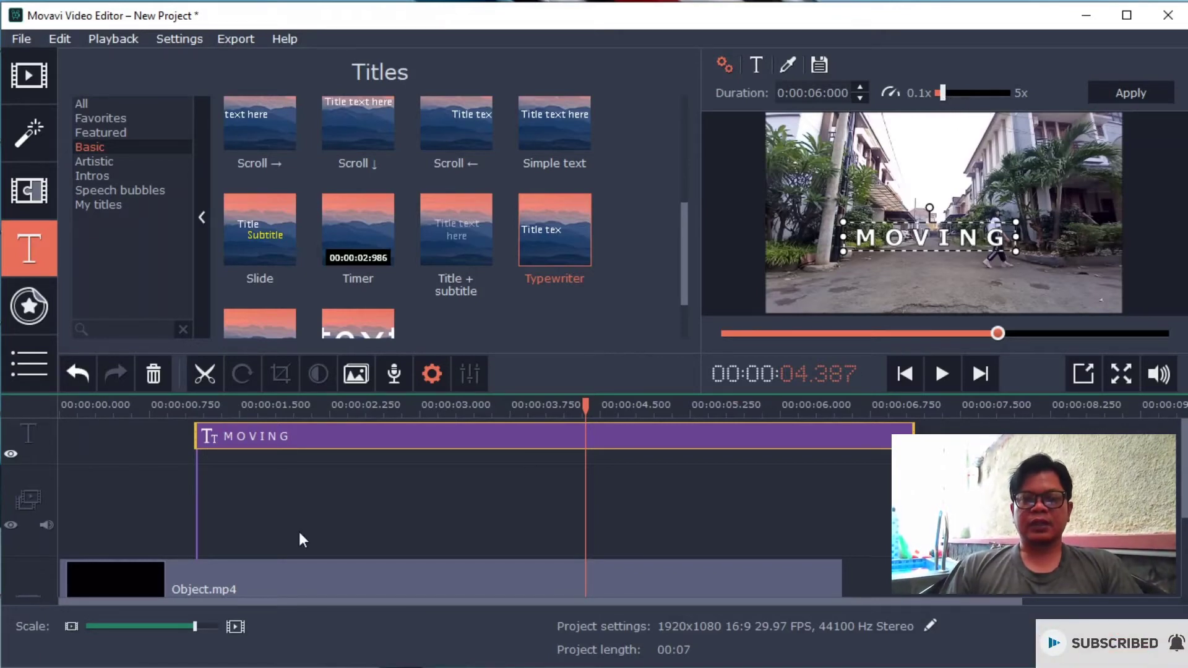
Play the clip twice from about one second to compare the title's typing speed with the person's walking pace.
left_click(181, 580)
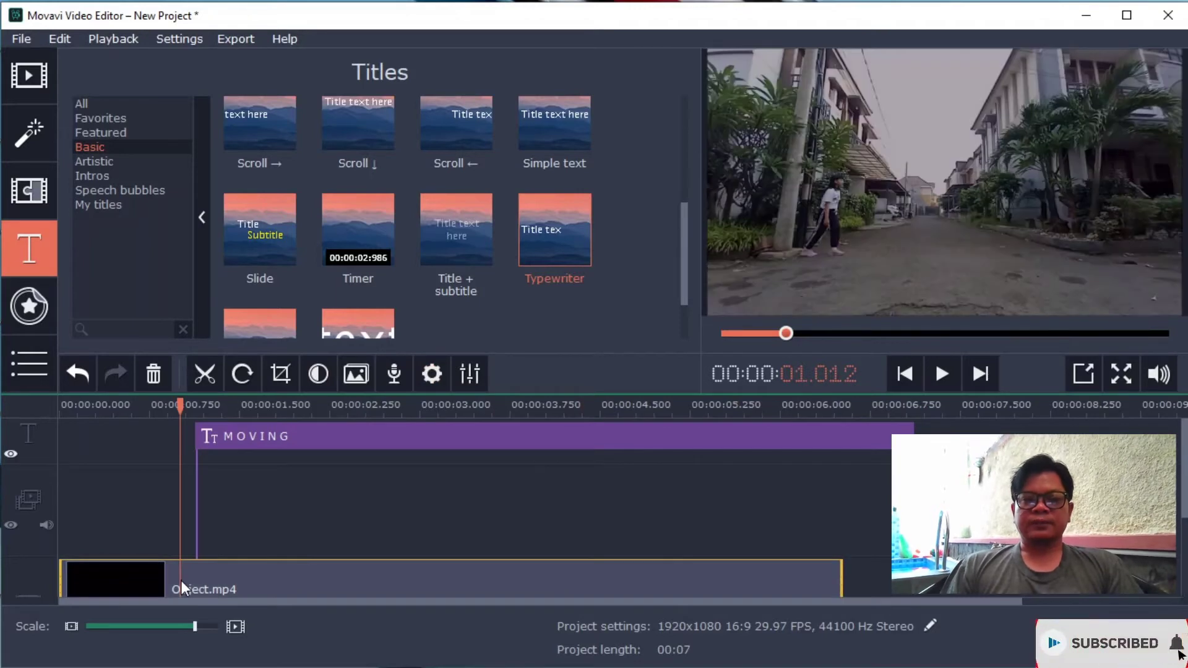
left_click(945, 372)
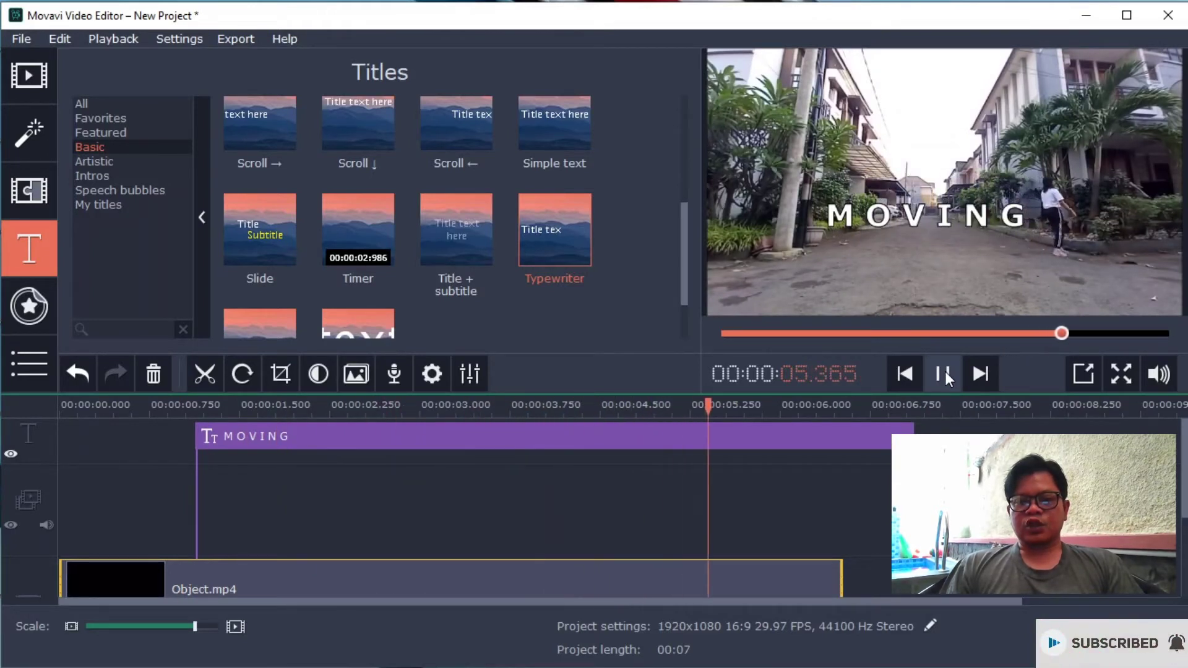
left_click(944, 374)
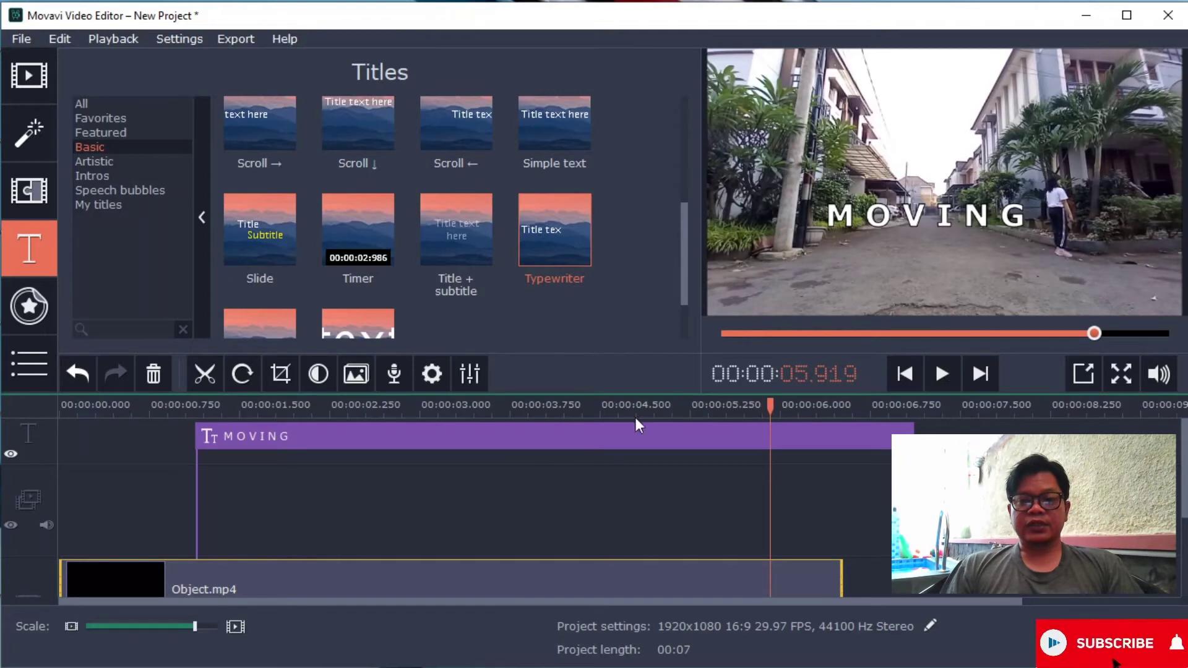
left_click(176, 570)
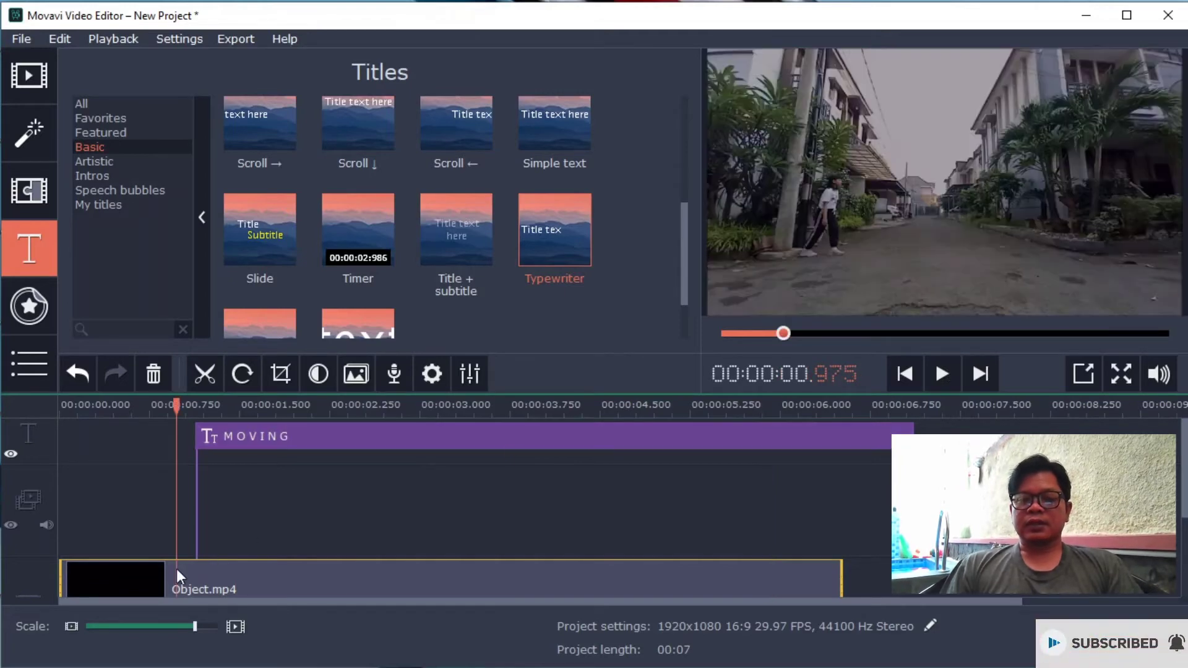
left_click(942, 373)
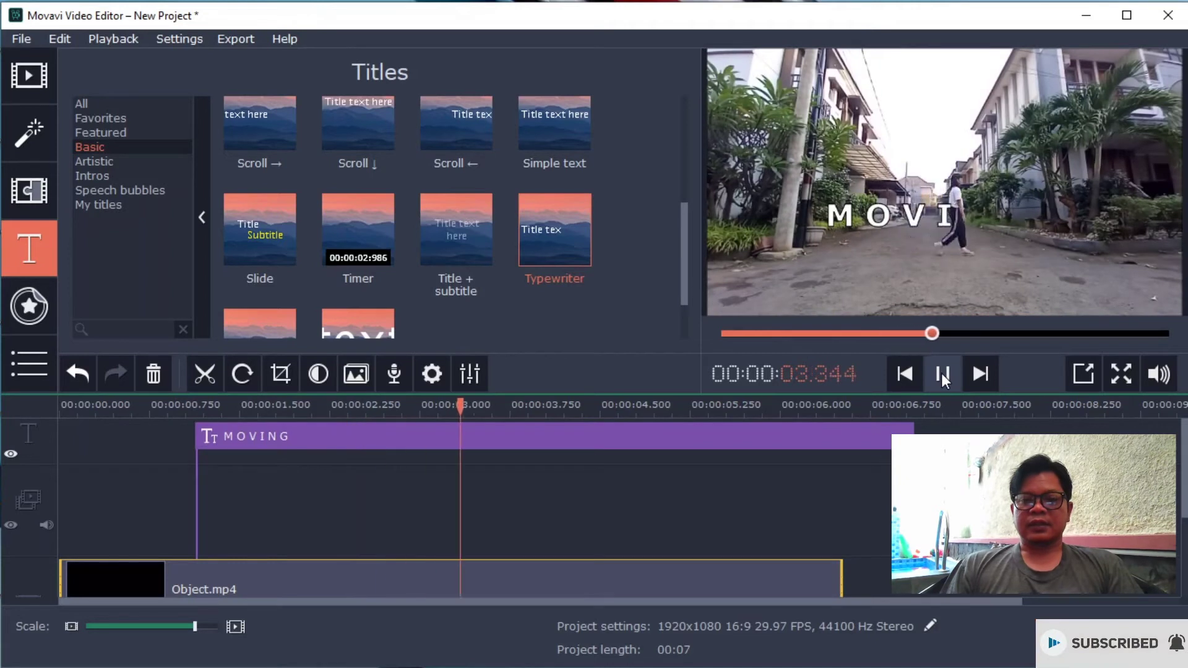
left_click(941, 374)
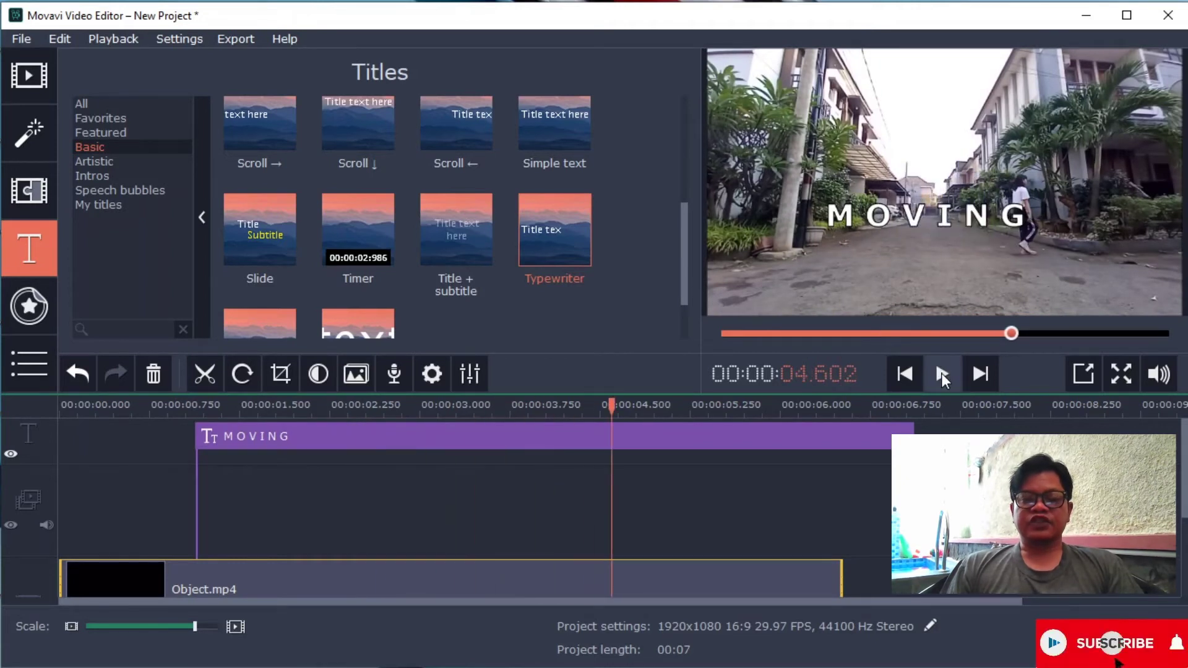
Move the MOVING title slightly left in the frame and play the clip from about one second to check its timing.
left_click(450, 433)
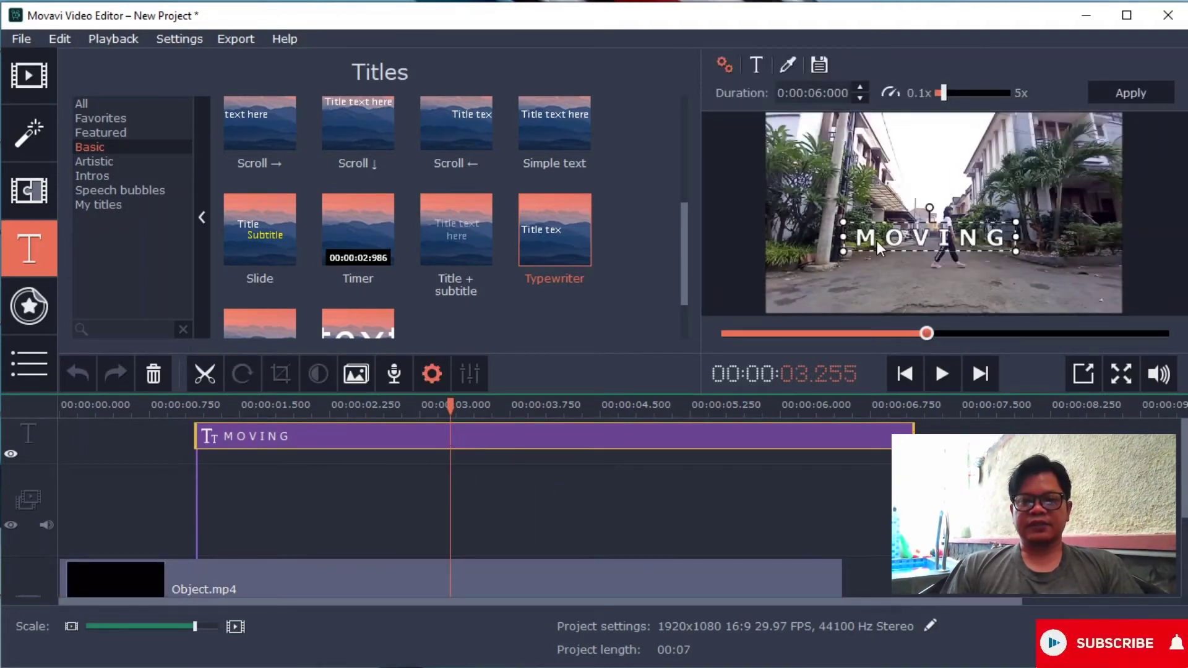
left_click_drag(877, 240, 873, 240)
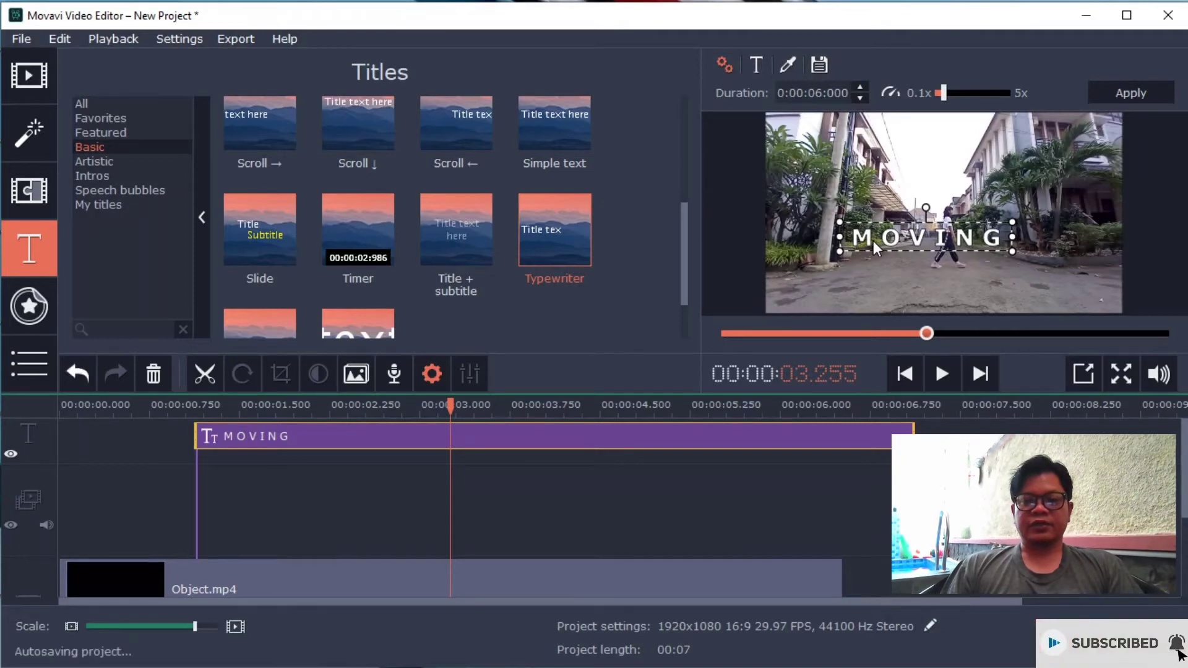
left_click(184, 580)
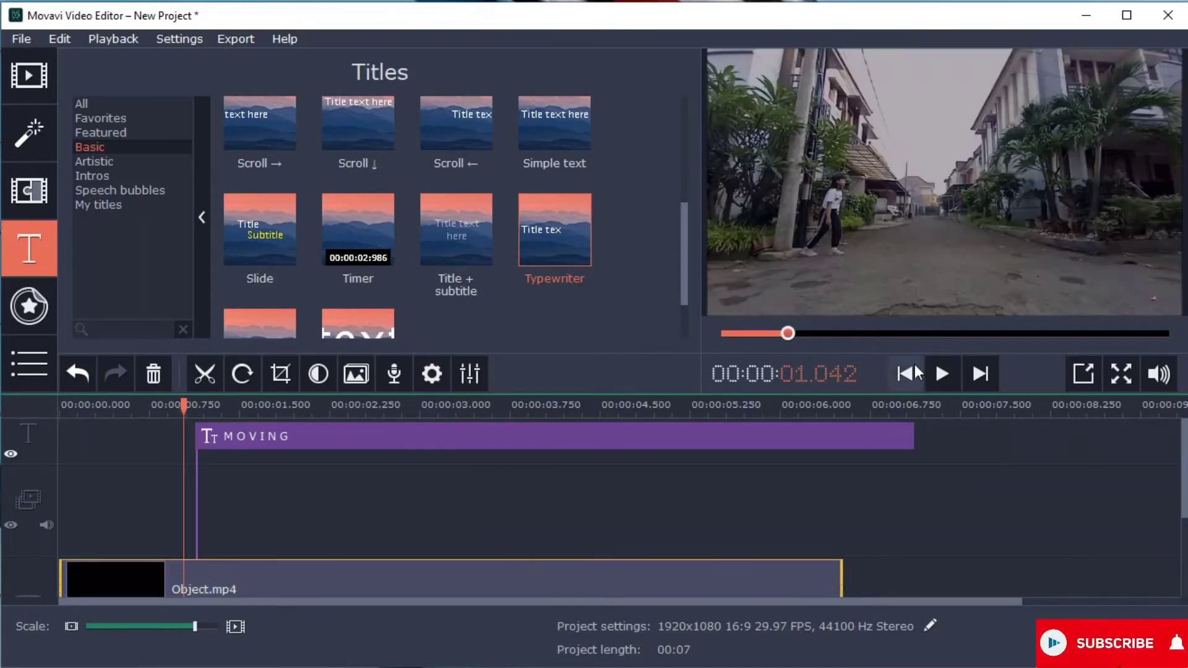
left_click(943, 371)
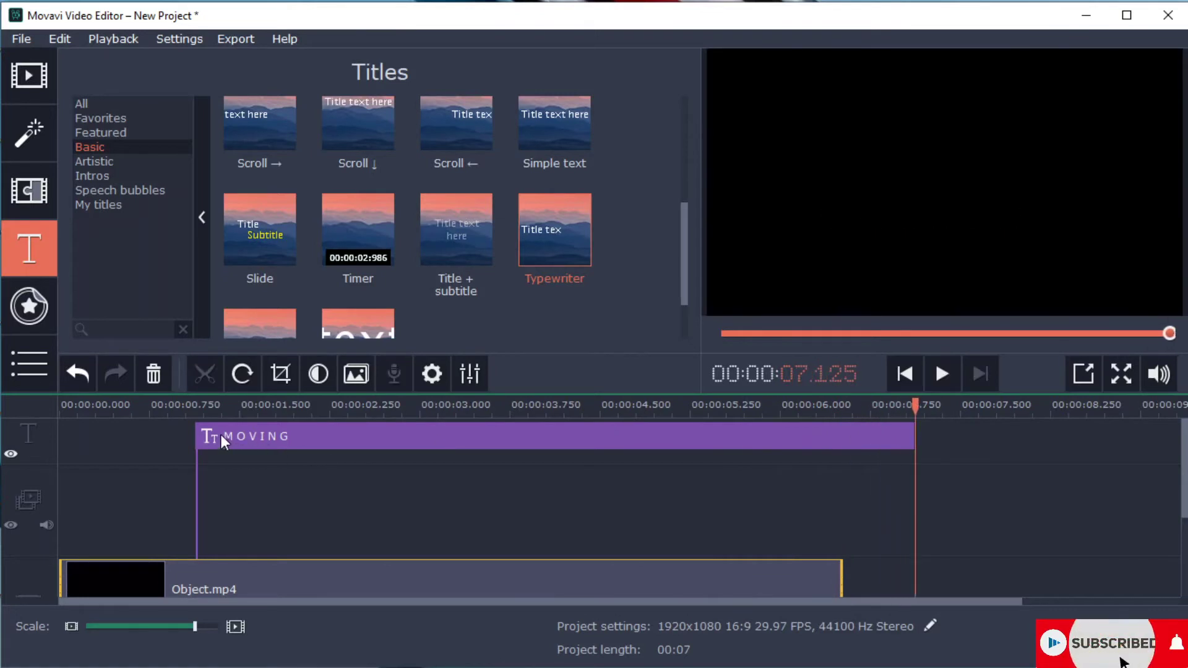
Shift the MOVING title a little further left and replay the clip to compare it with the walking person.
double_click(221, 435)
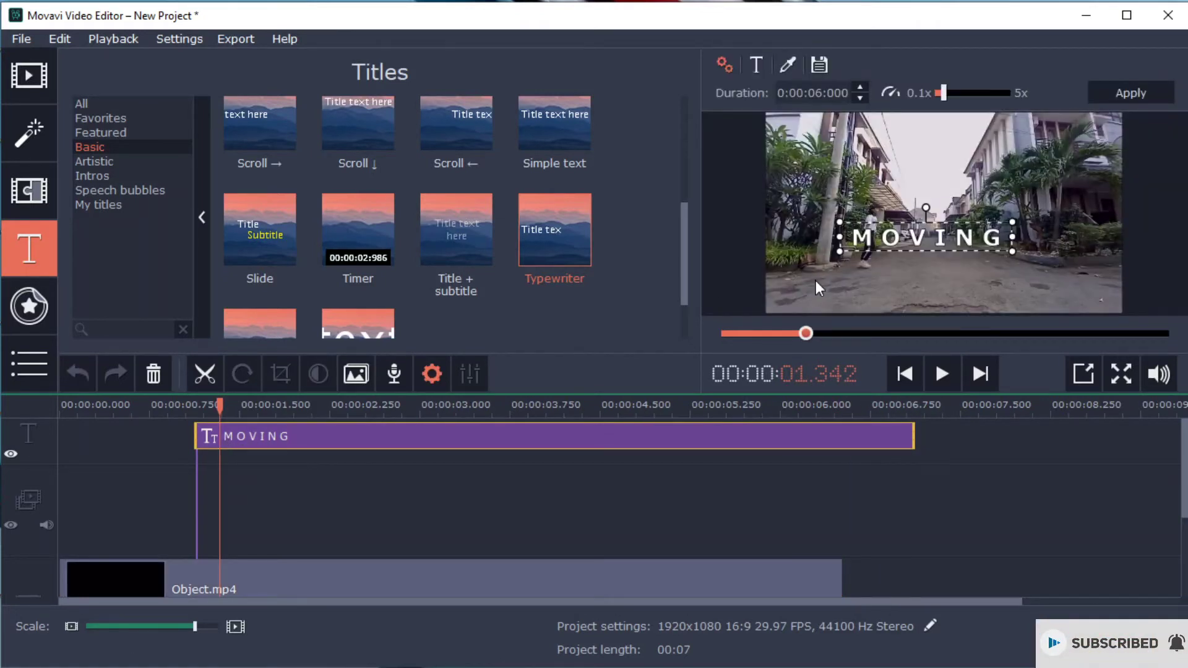
left_click_drag(869, 236, 865, 237)
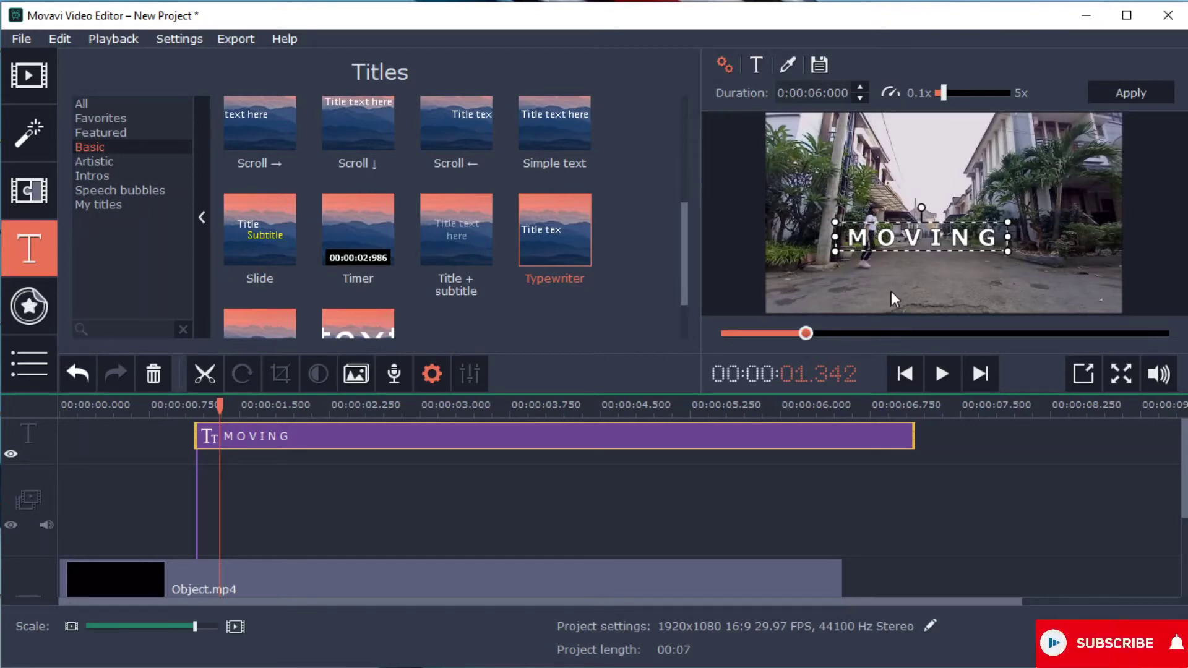
left_click(180, 584)
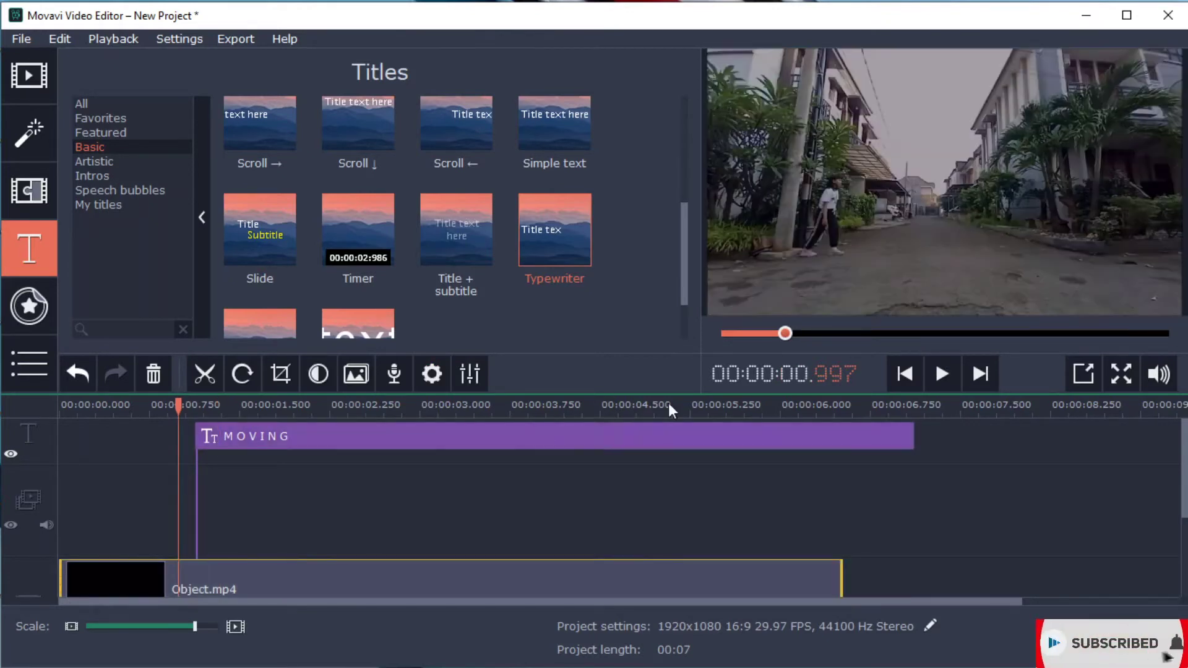
left_click(937, 372)
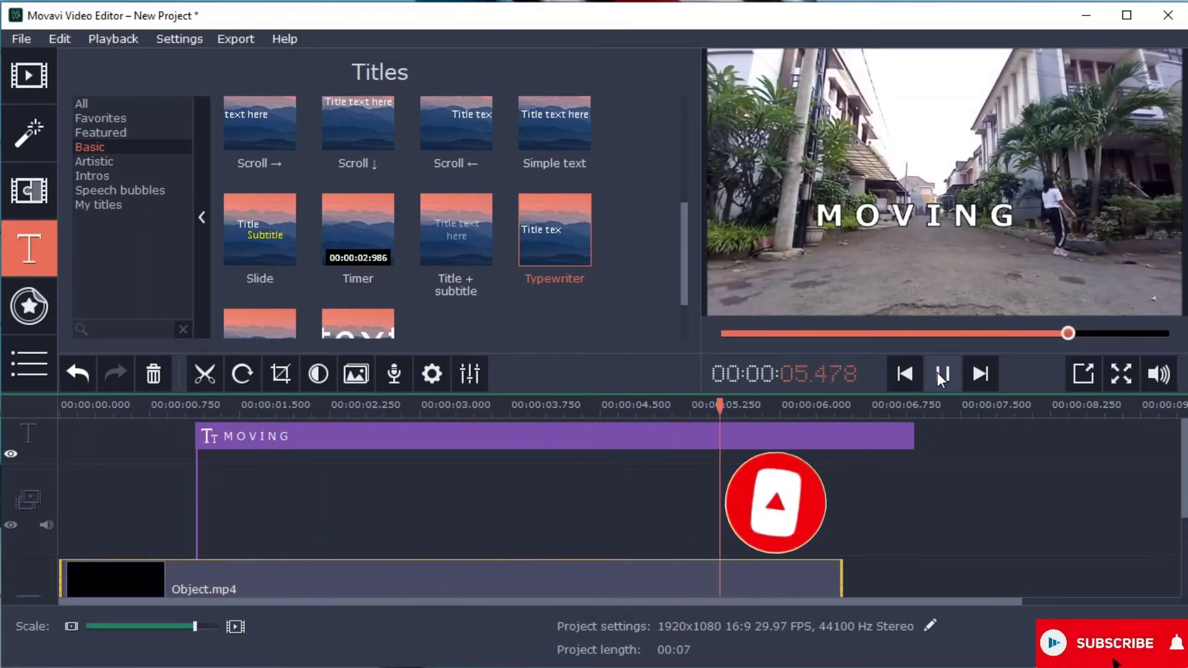
left_click(937, 373)
Nudge the MOVING title left once more and preview the typing against the walk from about one second.
double_click(449, 436)
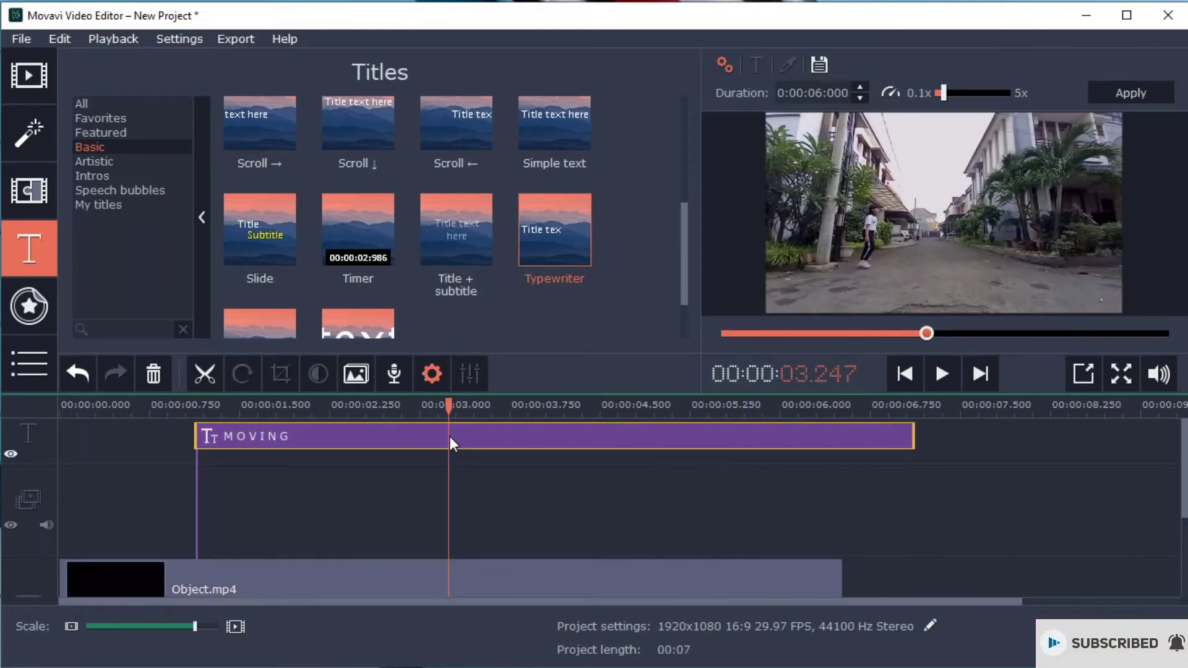
left_click_drag(866, 238, 861, 242)
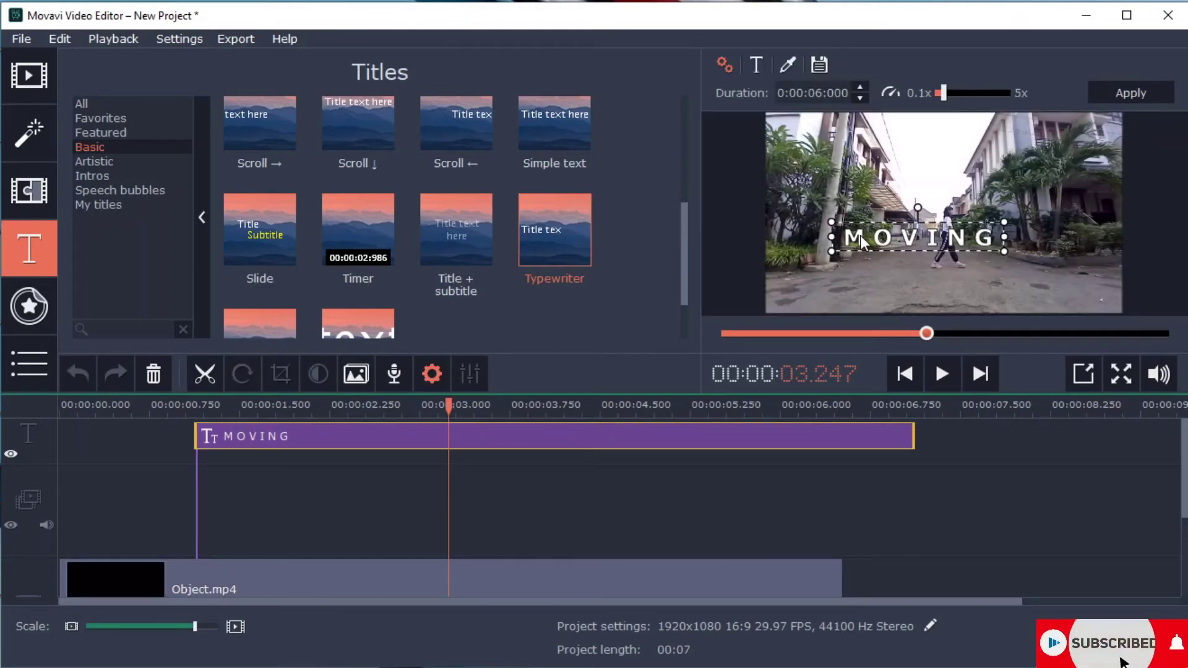
left_click(176, 595)
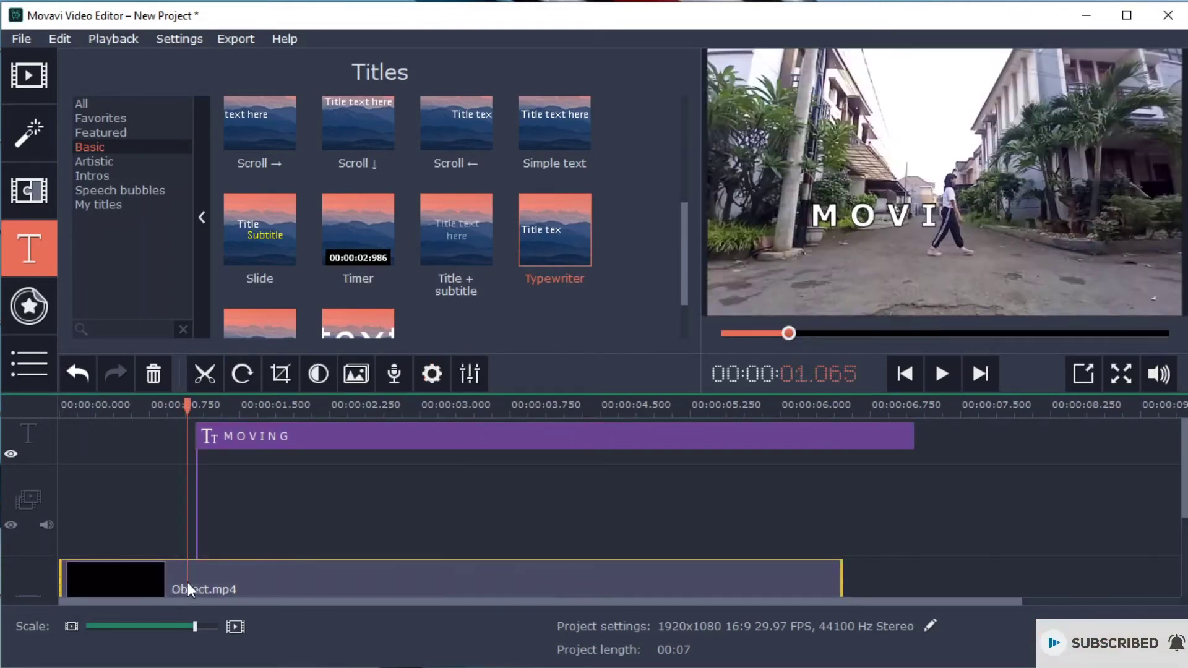
left_click(940, 374)
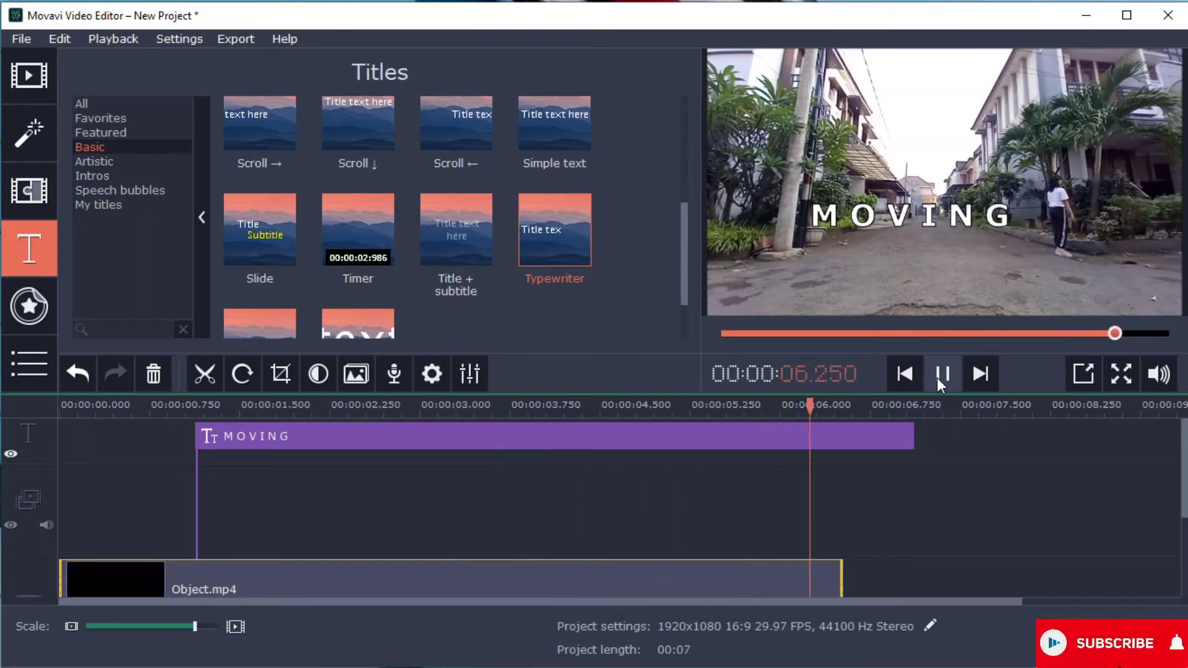
Set the MOVING title's font size to 120 and widen its text box to the right so the word fits on one line.
left_click(256, 438)
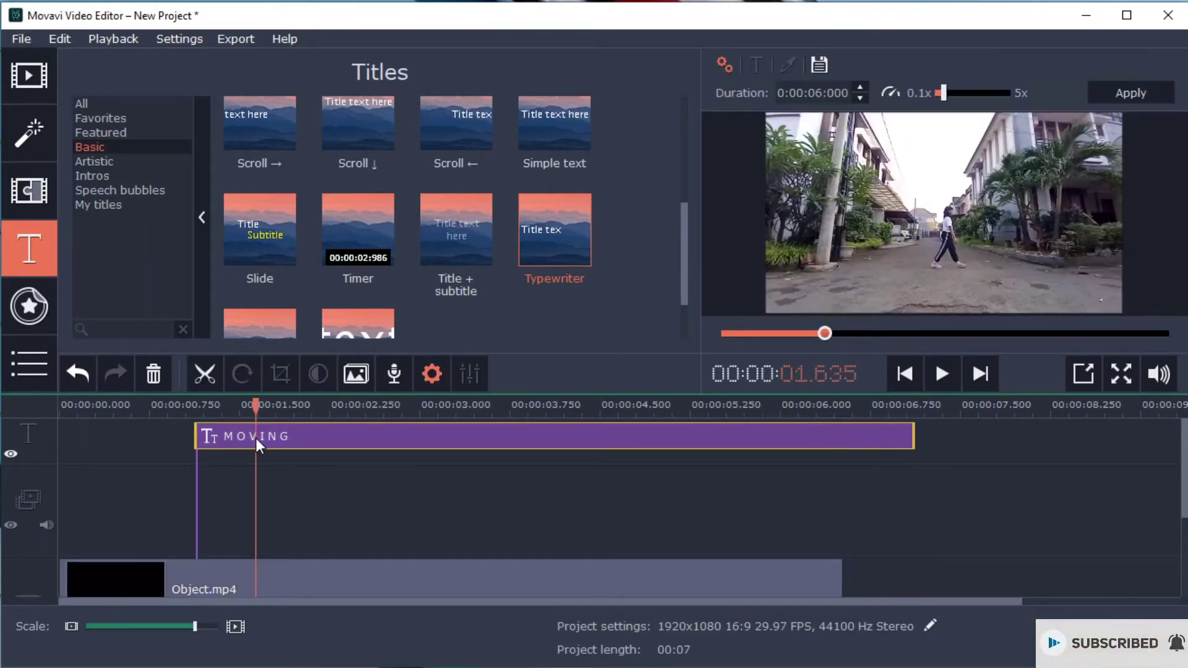
left_click(757, 66)
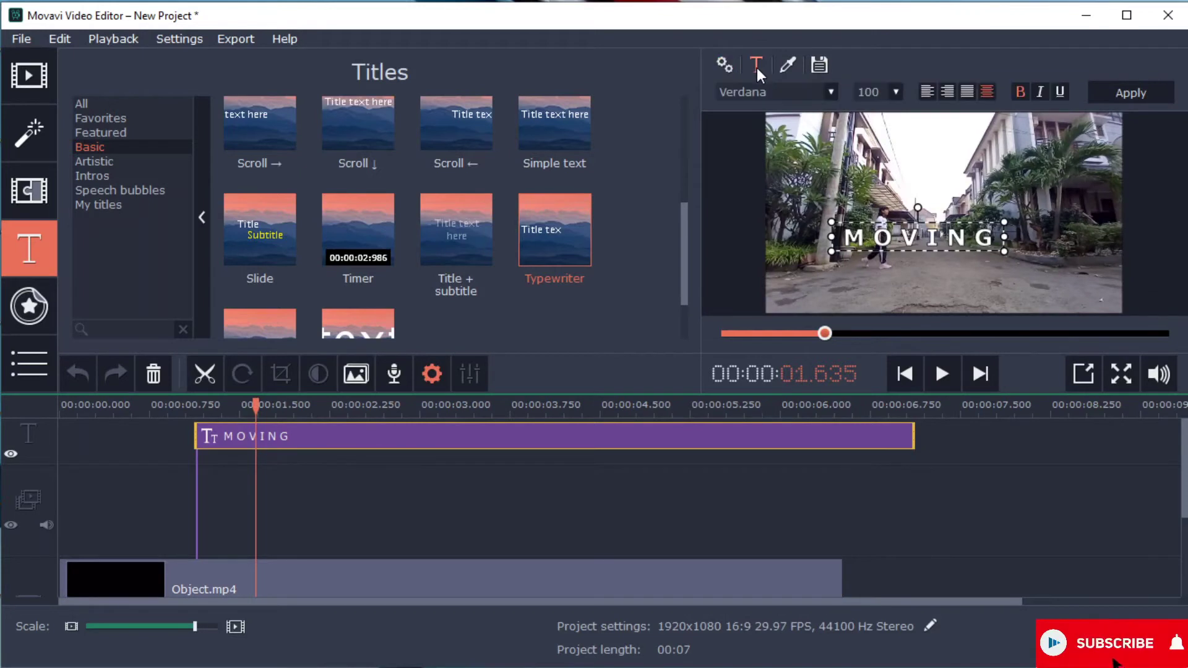
left_click(897, 91)
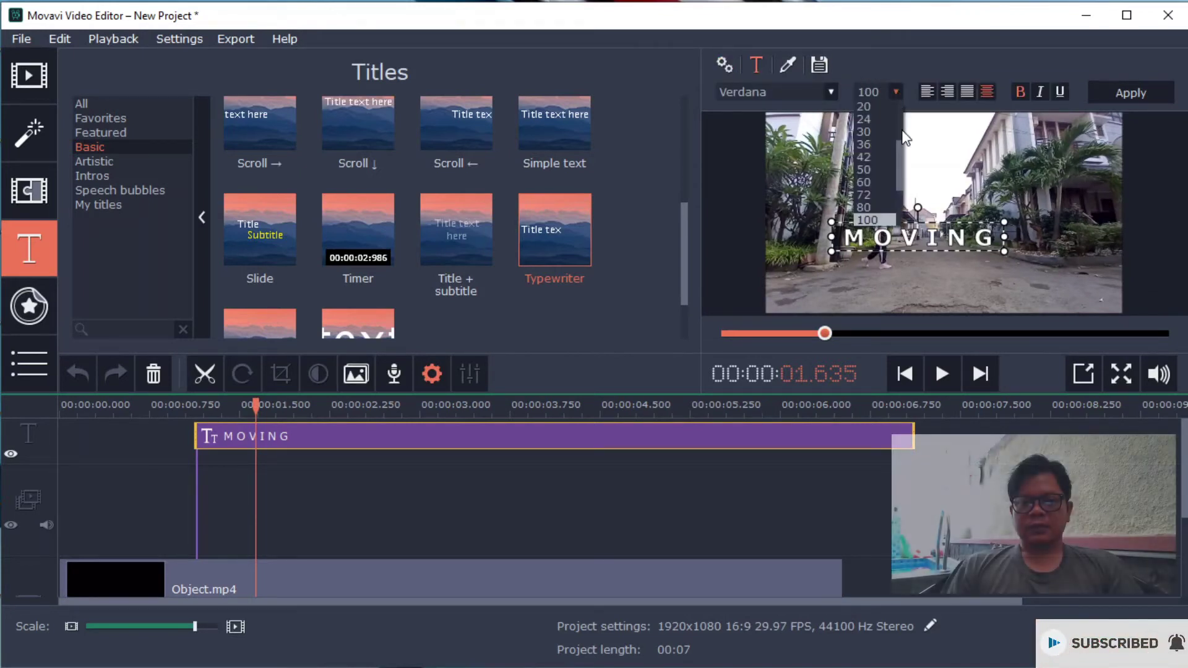
scroll(902, 152, "down", 1)
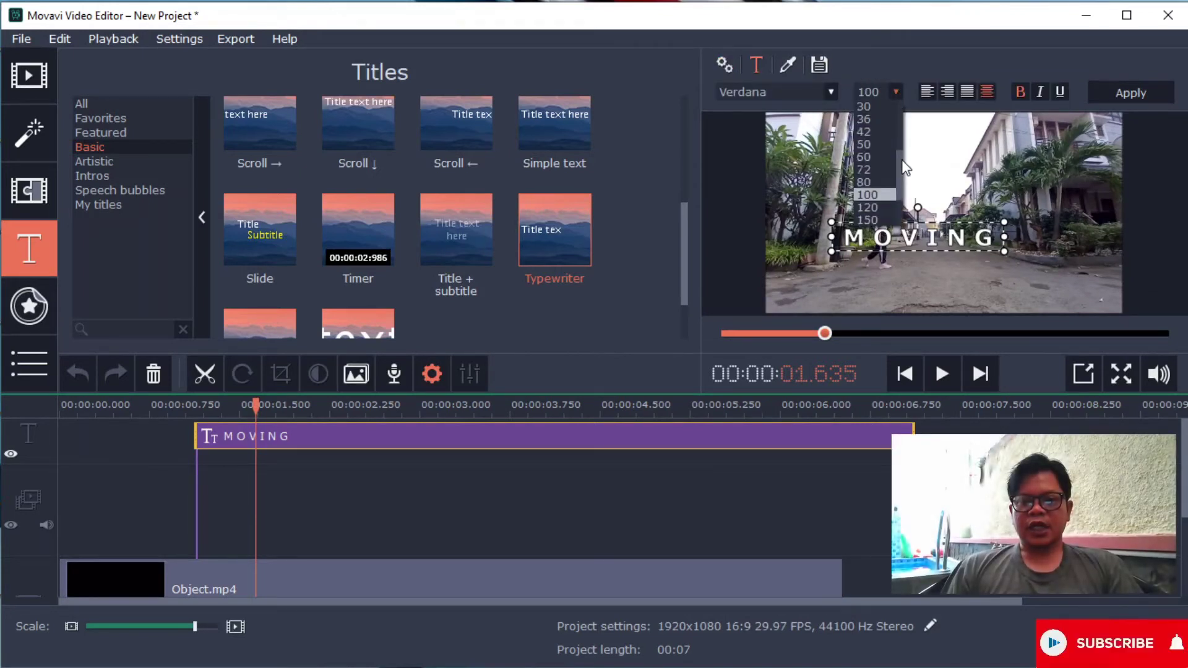
left_click(873, 189)
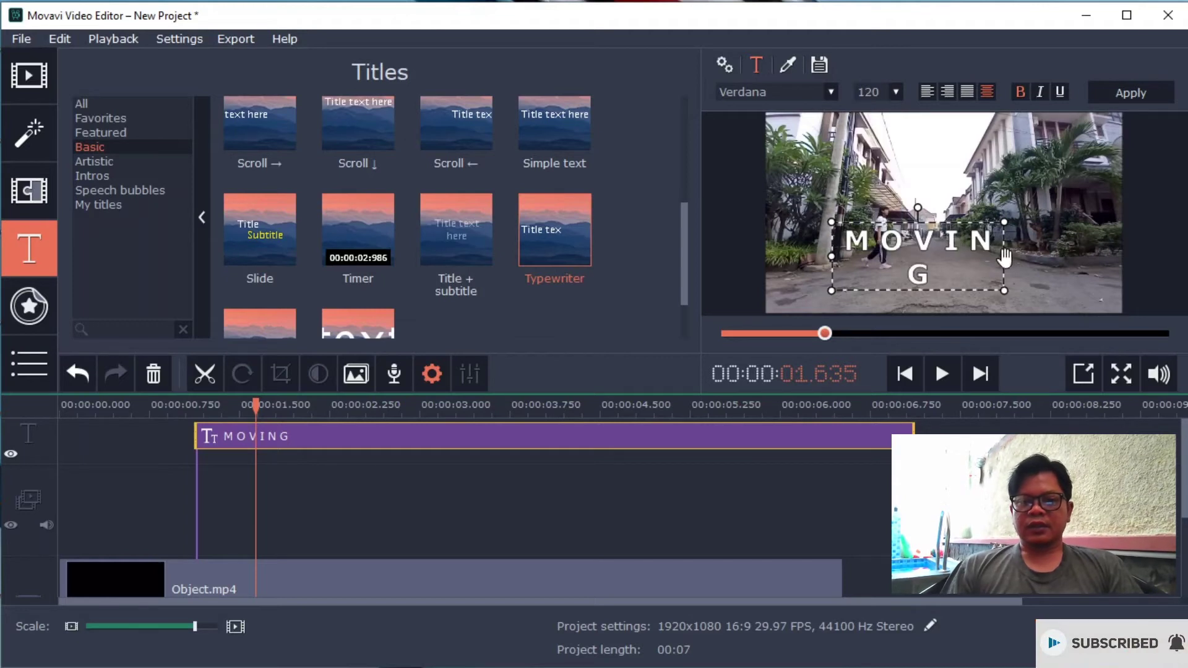
left_click_drag(1004, 255, 1042, 255)
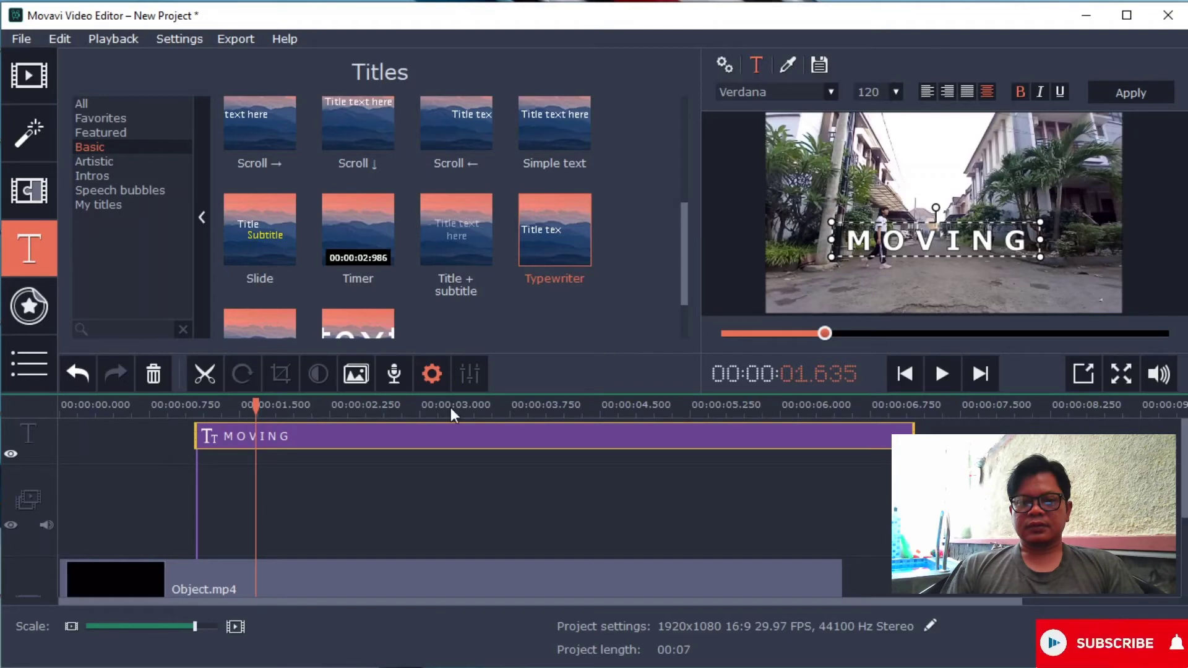
Play the clip from about one second to check the enlarged title against the walking person.
left_click(181, 578)
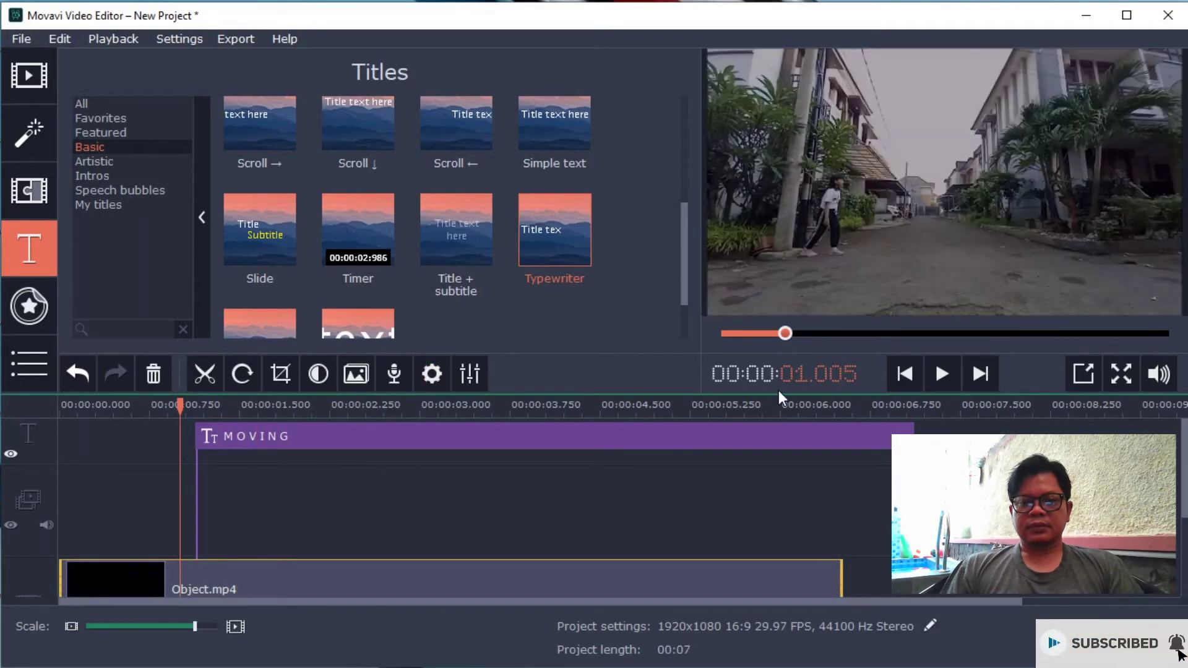
left_click(941, 374)
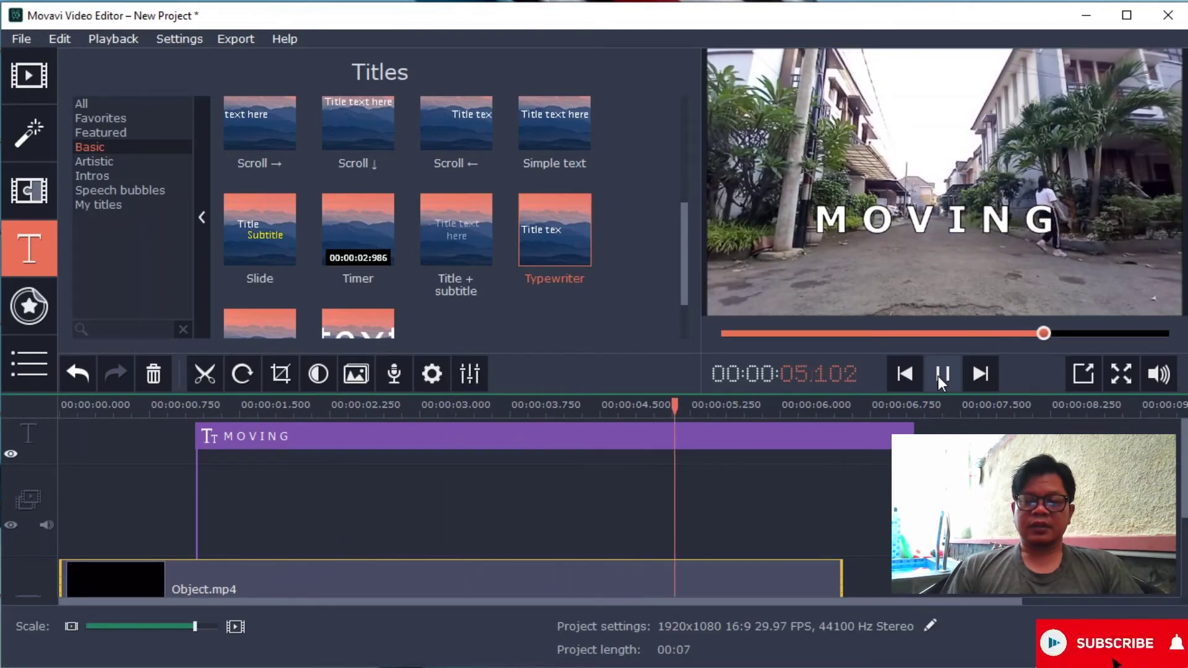
left_click(938, 376)
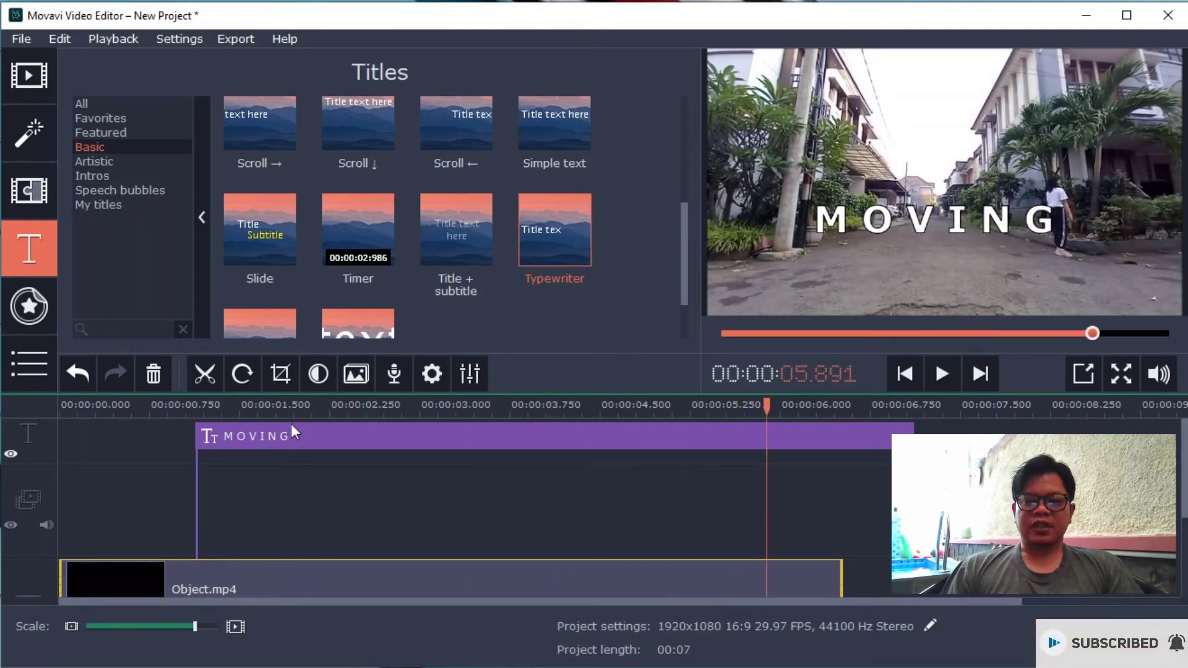
Move the enlarged MOVING title left in the frame and preview how its letters follow the person.
double_click(284, 438)
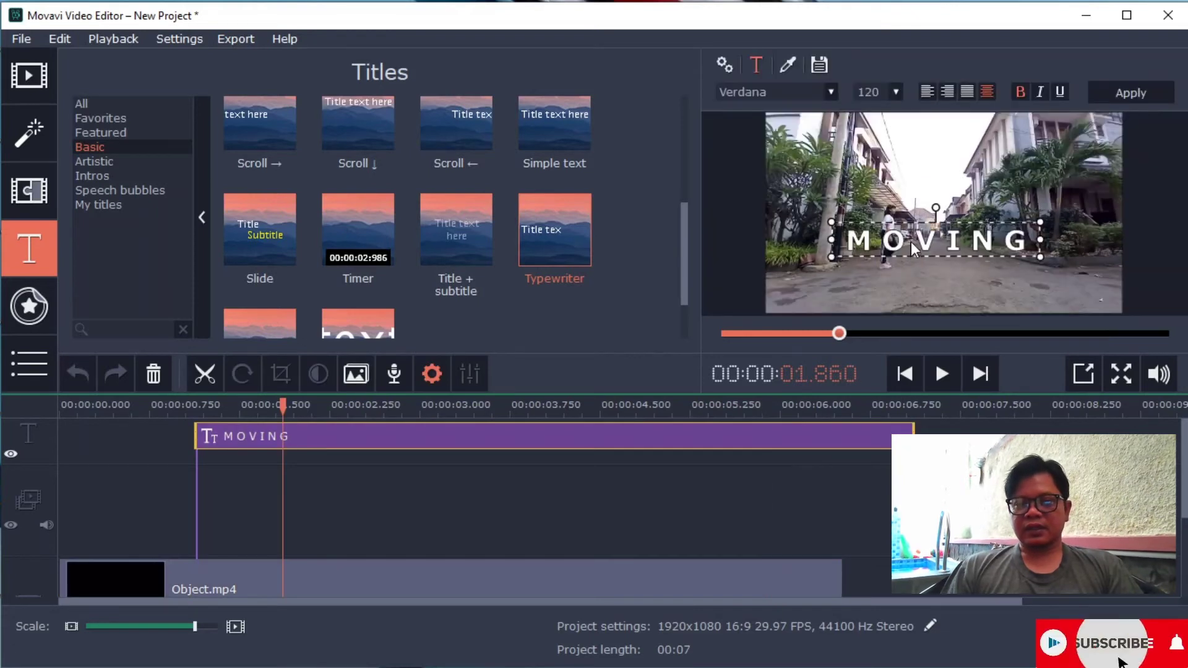
left_click_drag(911, 241, 901, 245)
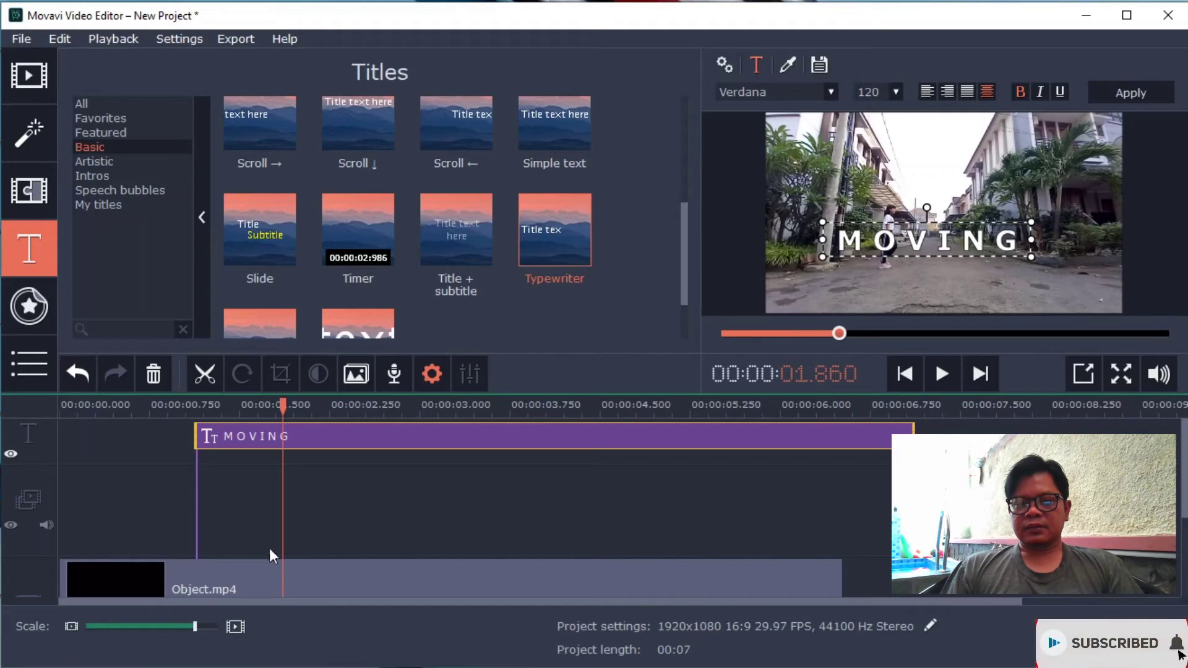
left_click(186, 577)
left_click(942, 369)
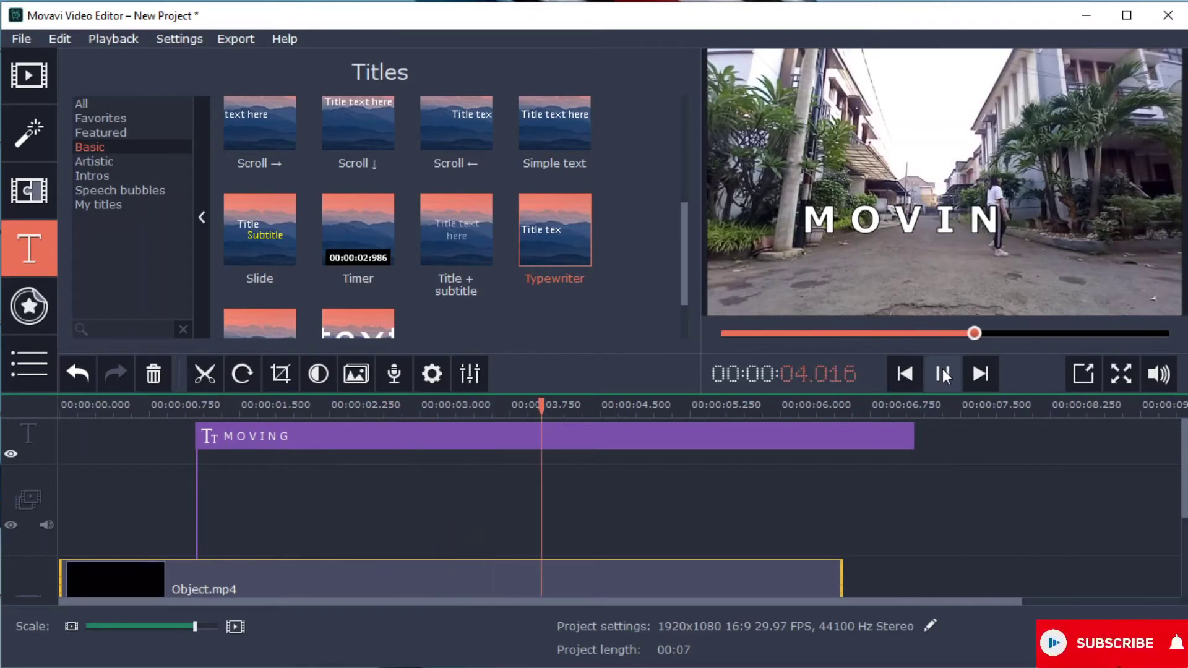
left_click(943, 375)
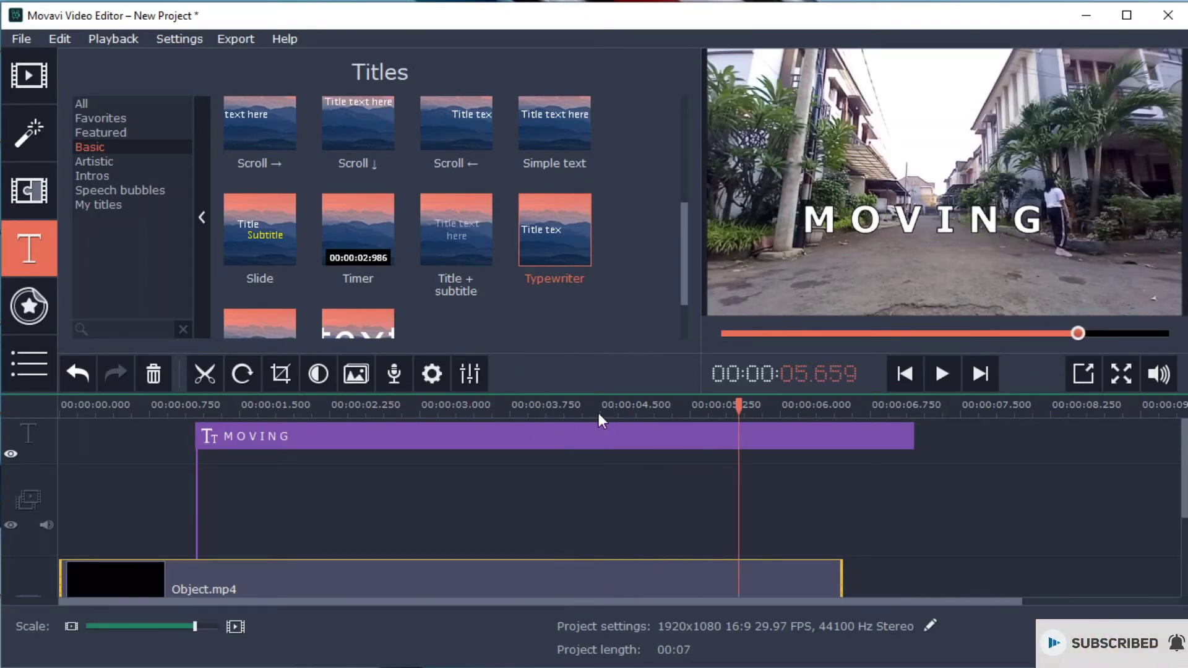
Shift the enlarged title further left so its first letter sits closer to the pole, and preview the result.
double_click(369, 435)
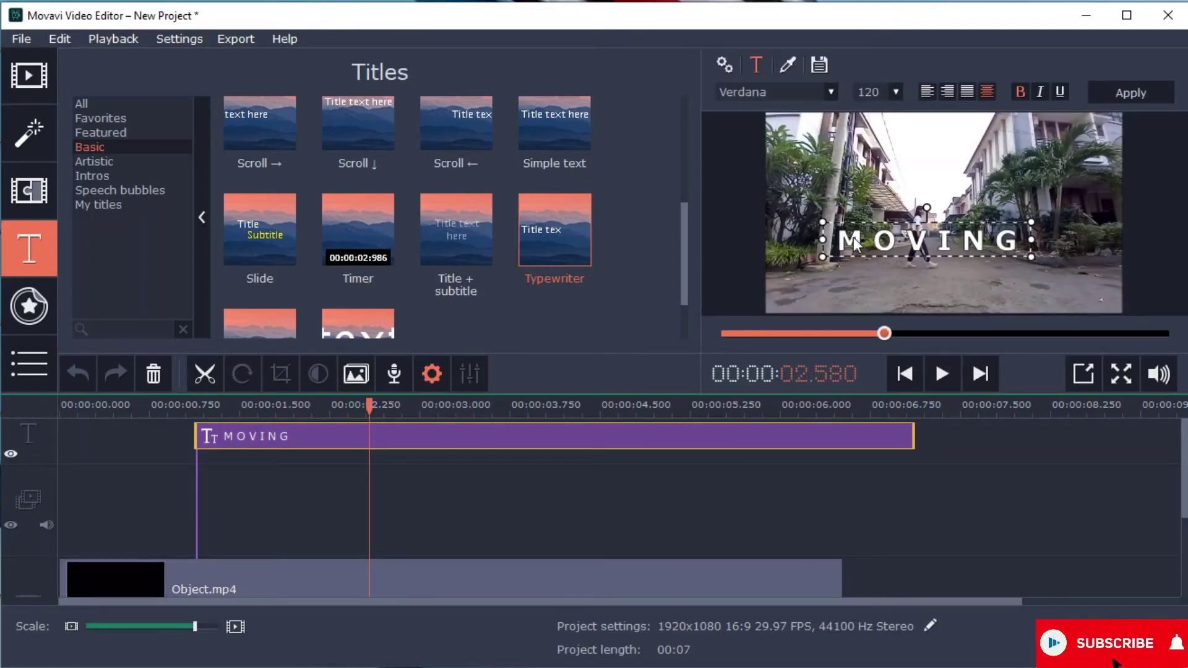
left_click_drag(853, 237, 844, 239)
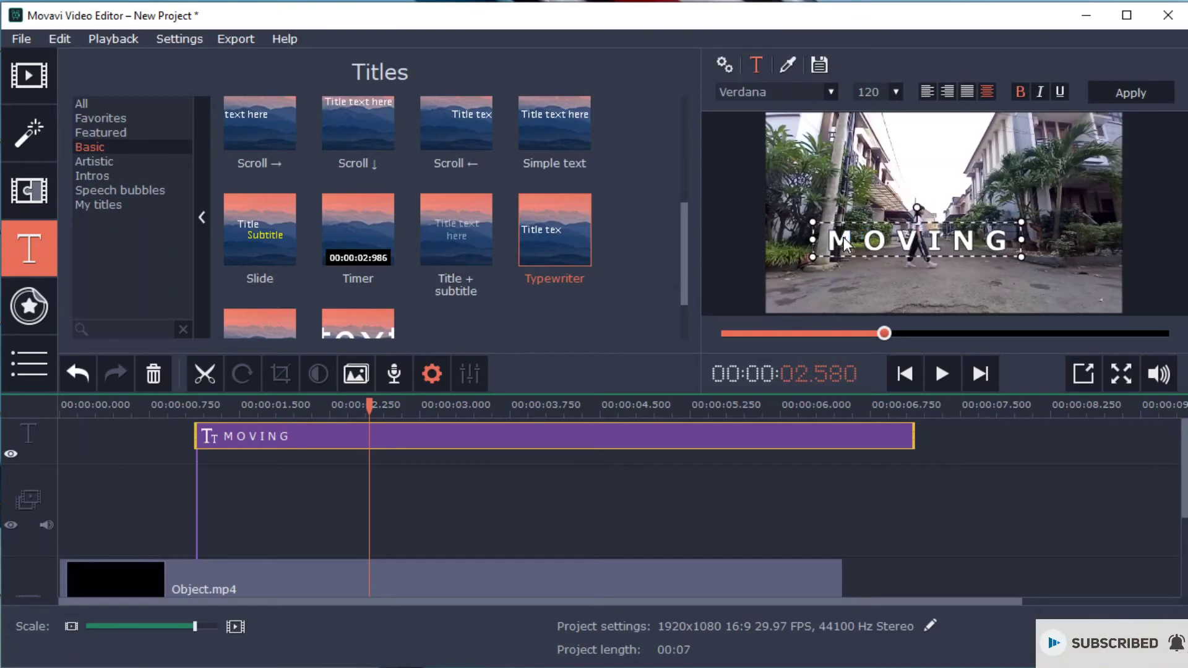
left_click(168, 573)
left_click(943, 376)
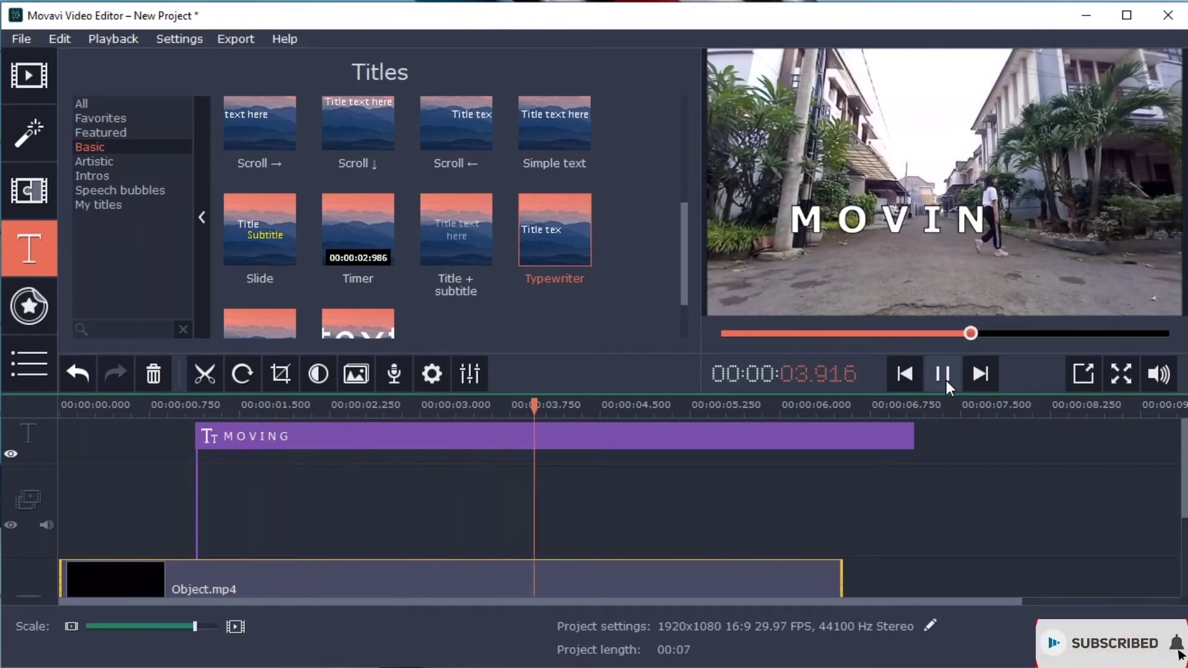
left_click(946, 381)
Nudge the enlarged title slightly left again and play the clip twice from about one second to check the timing.
double_click(422, 439)
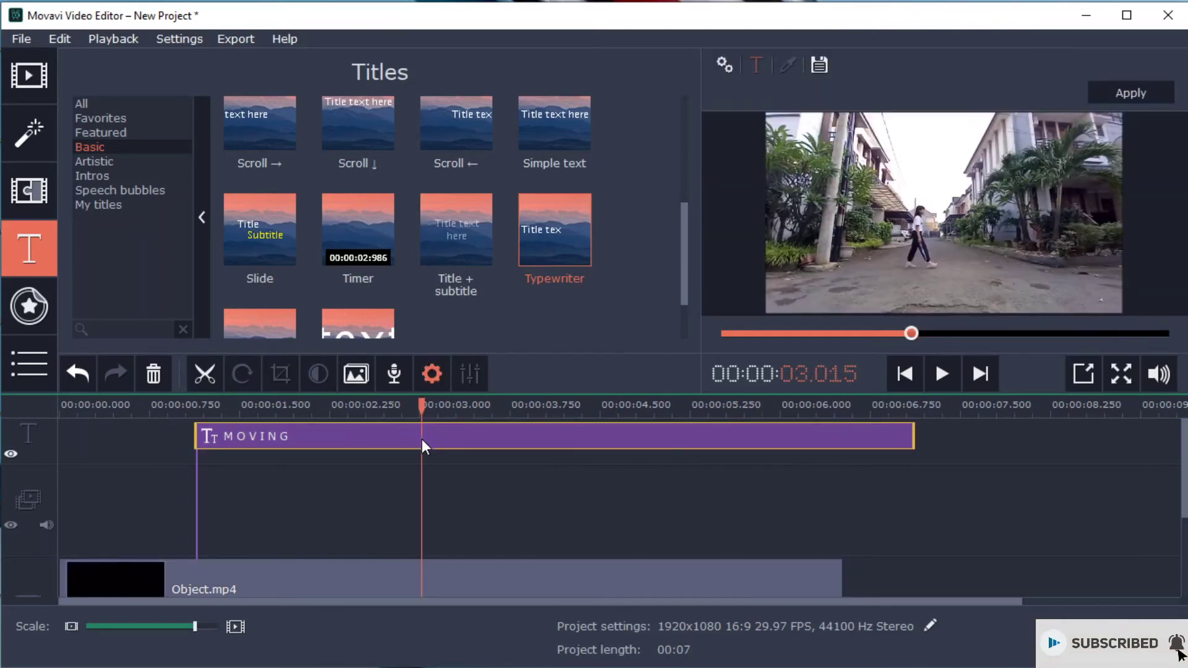
left_click_drag(850, 244, 846, 244)
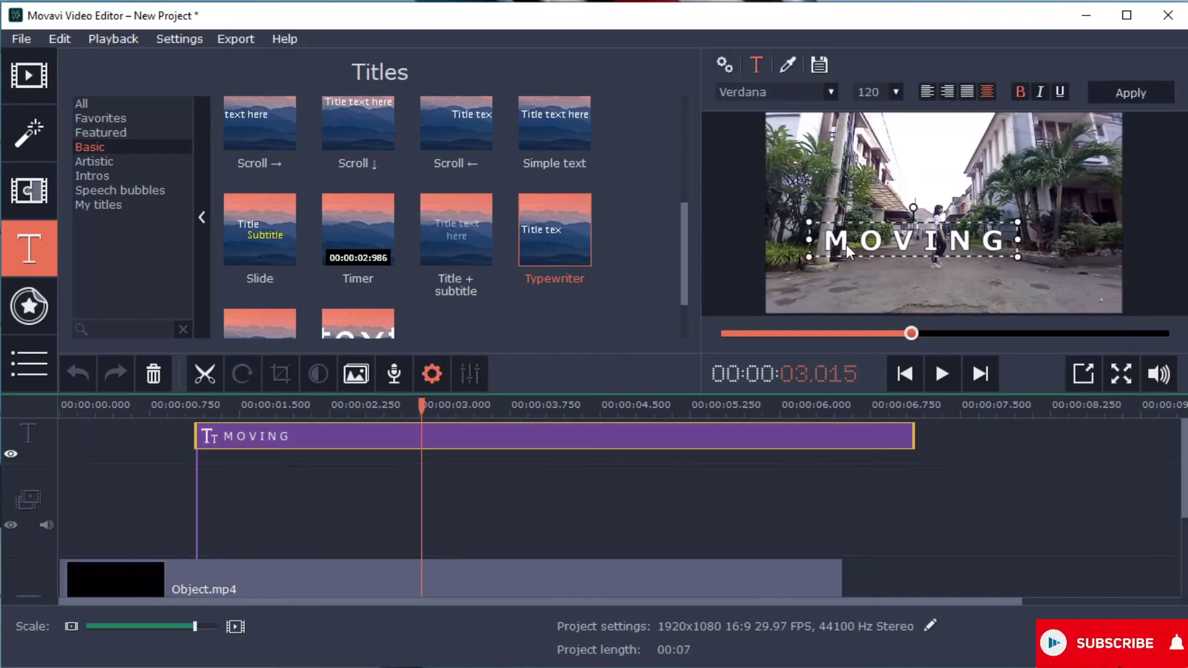
left_click(172, 573)
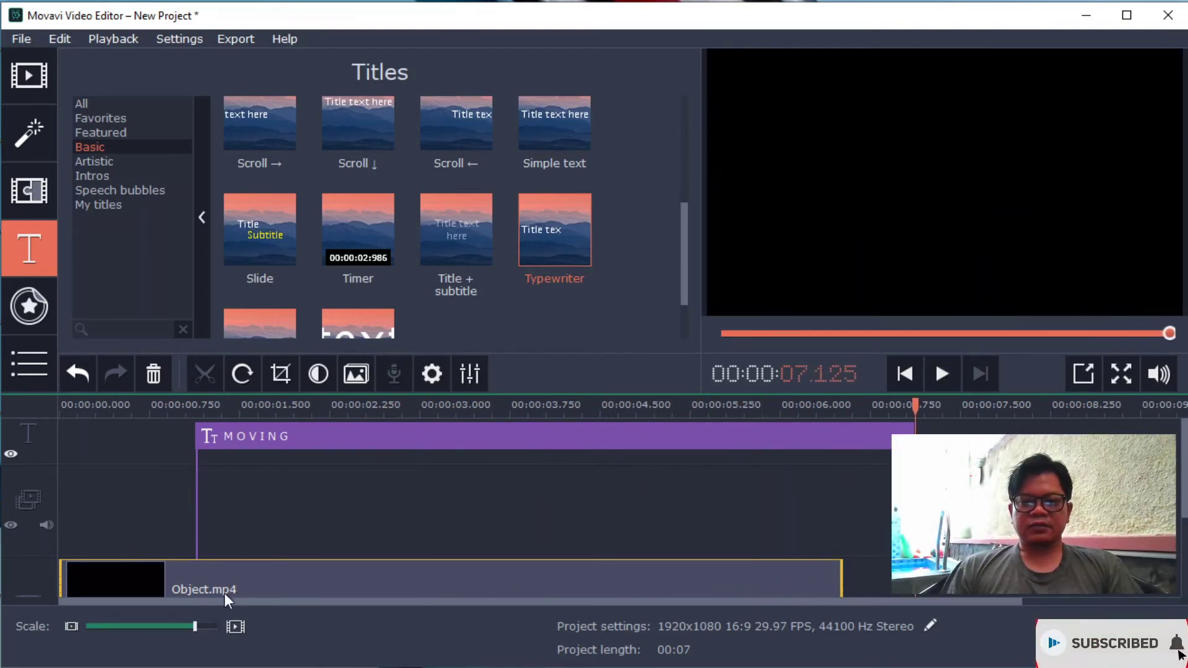
left_click(177, 581)
left_click(940, 375)
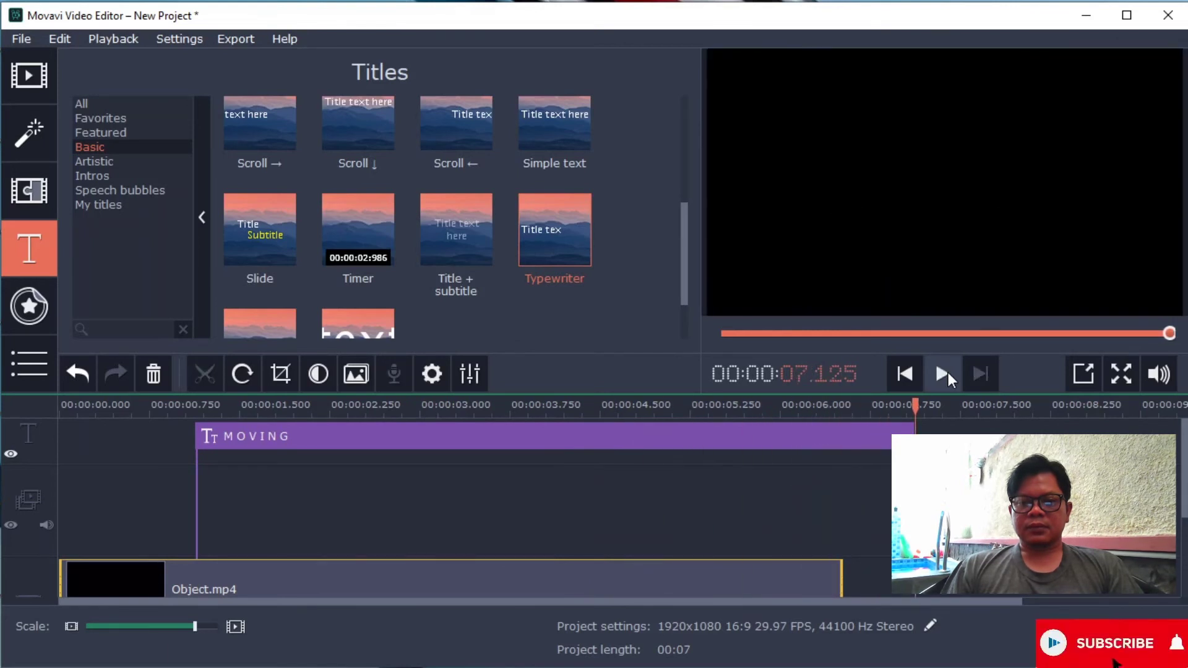
Set the MOVING title's font size to 100 and play the clip twice from just before the title starts.
double_click(244, 436)
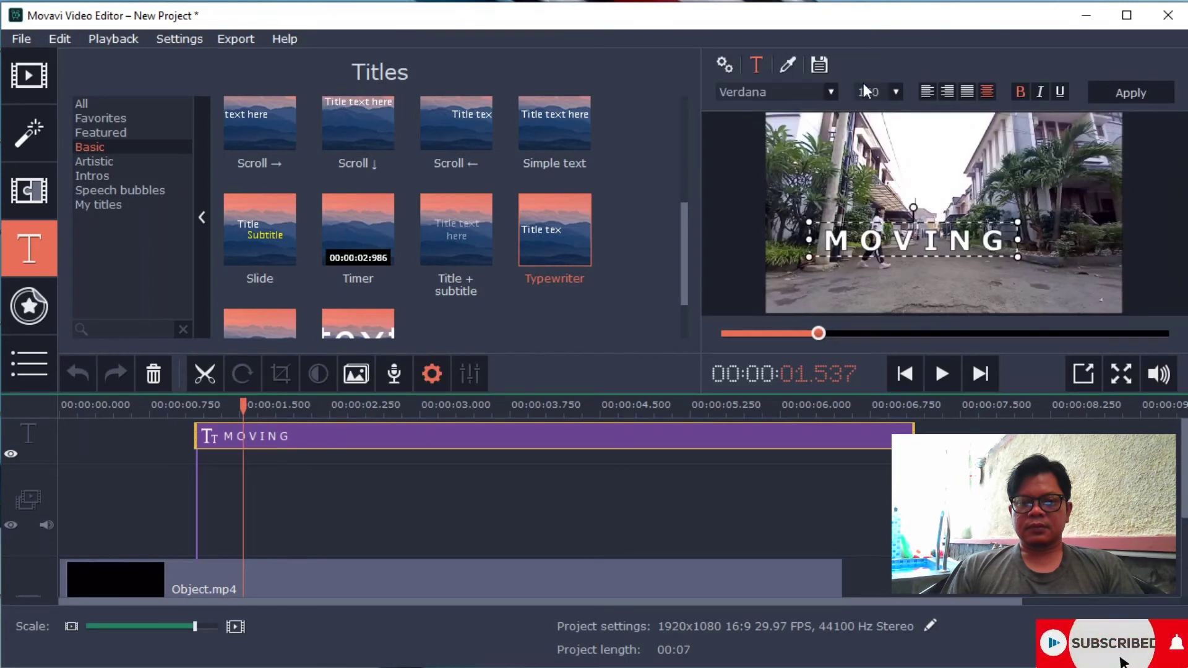
left_click(898, 91)
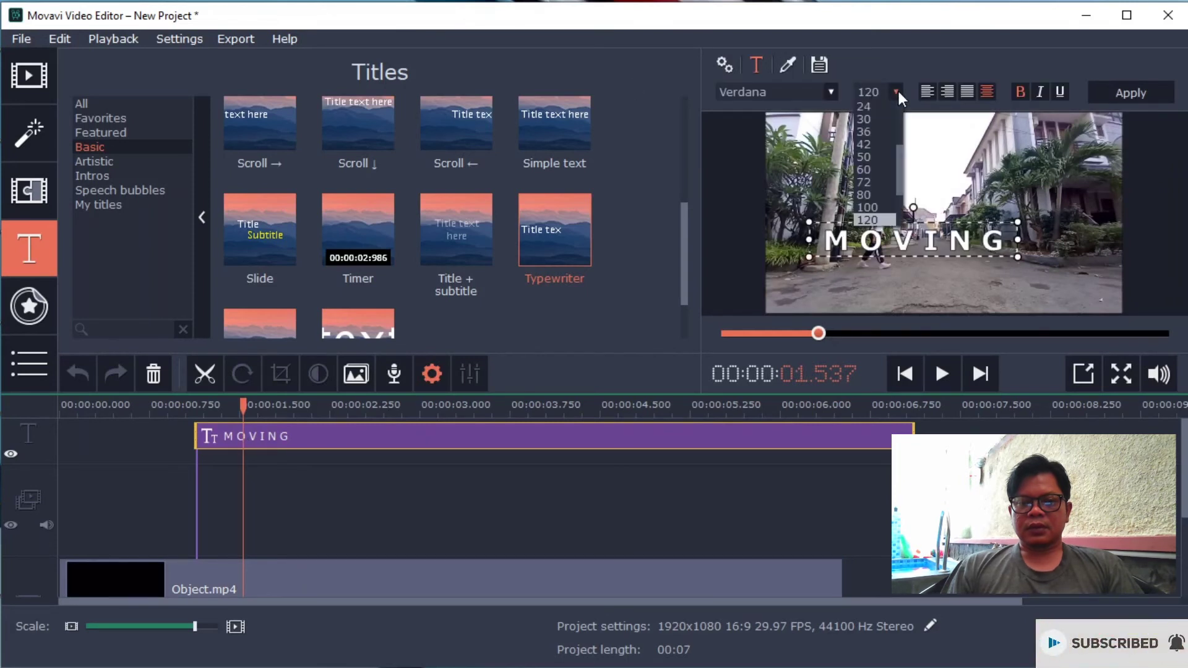
left_click(883, 206)
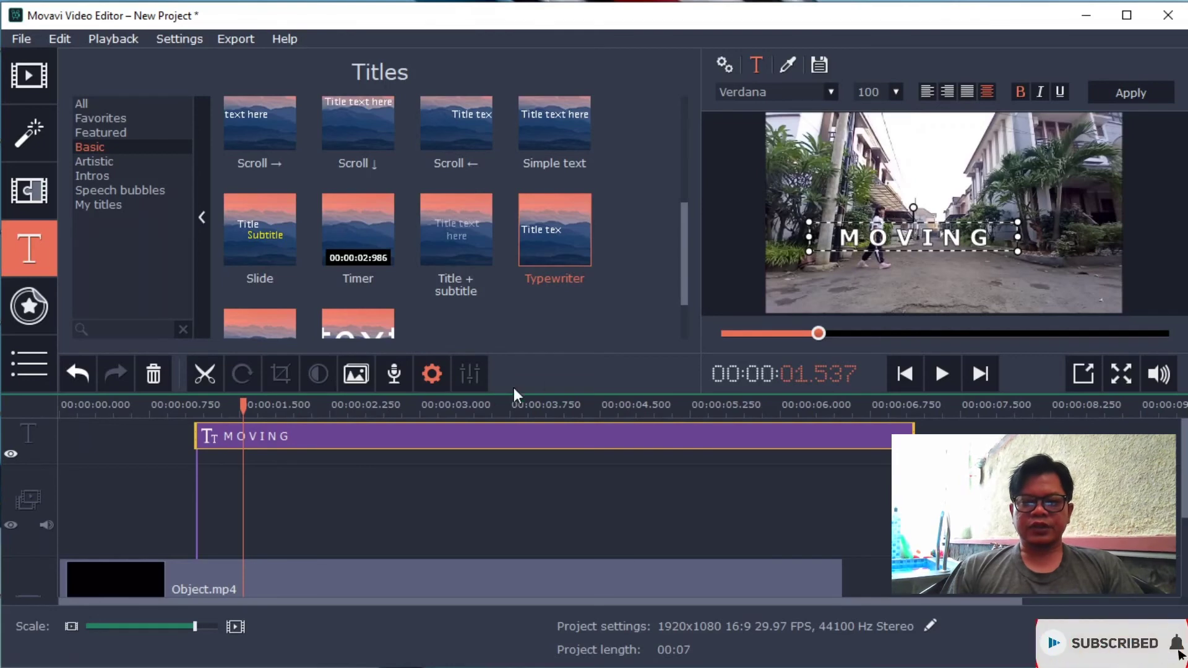
left_click(159, 590)
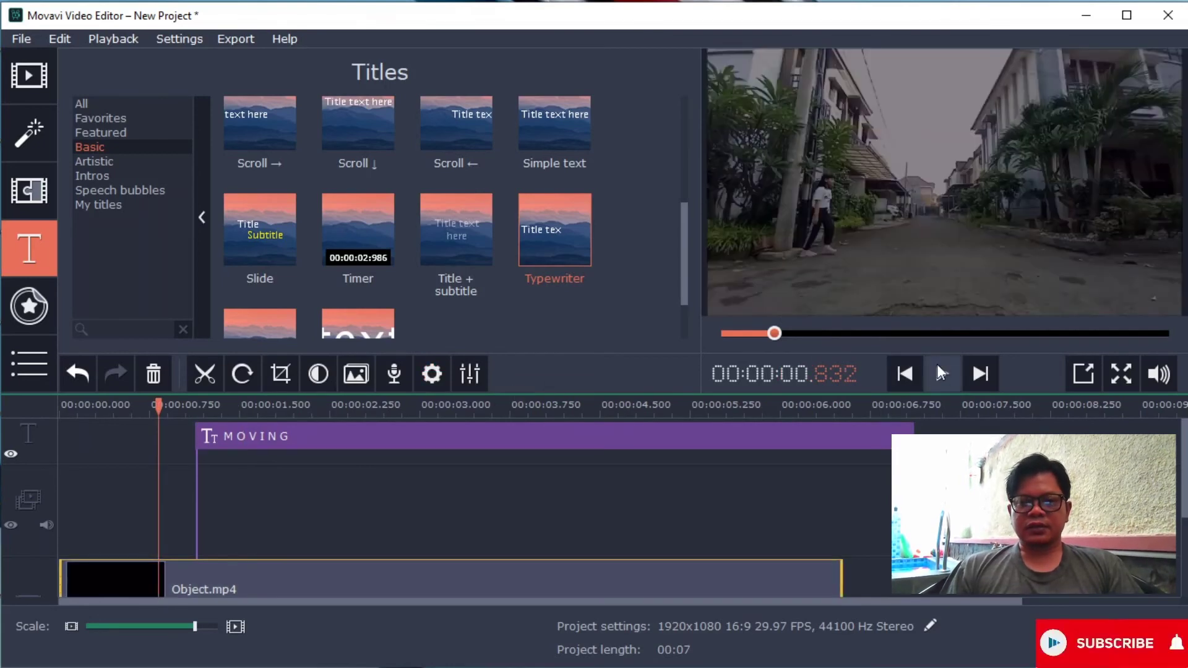
left_click(940, 374)
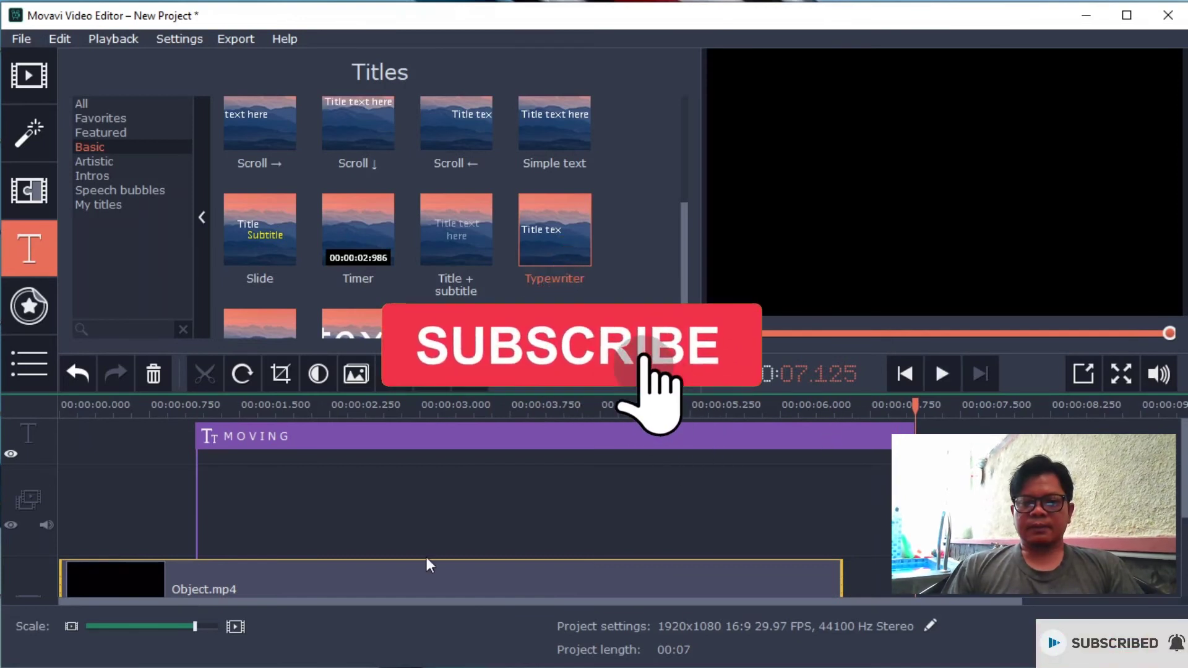
left_click(172, 581)
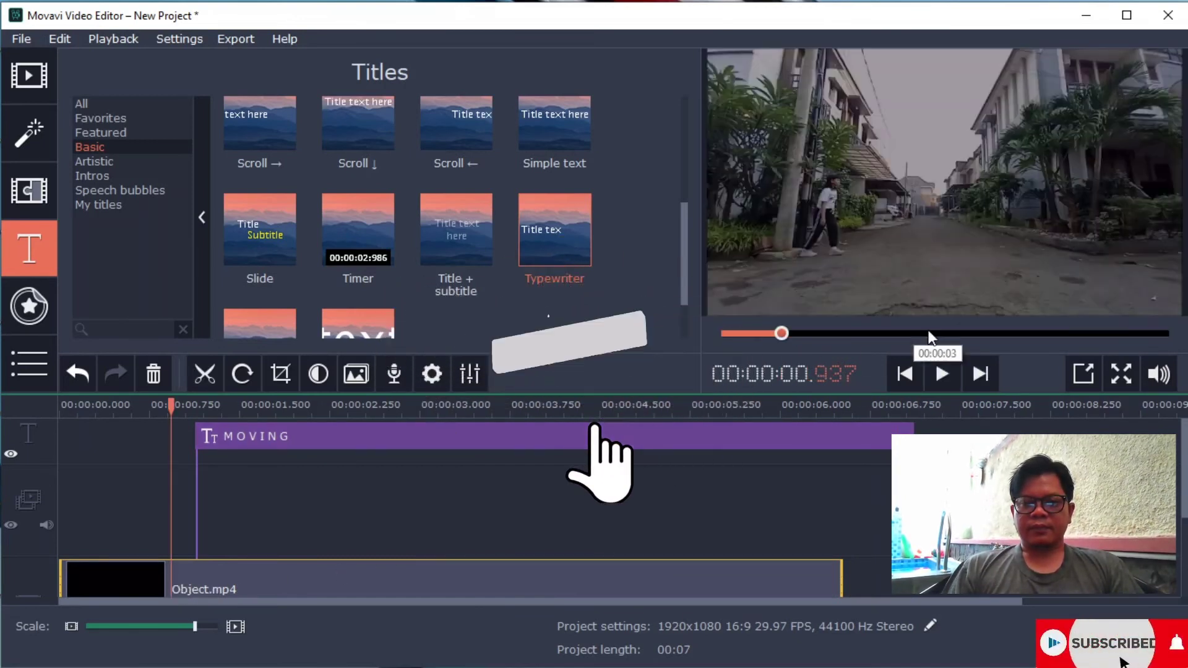
left_click(939, 376)
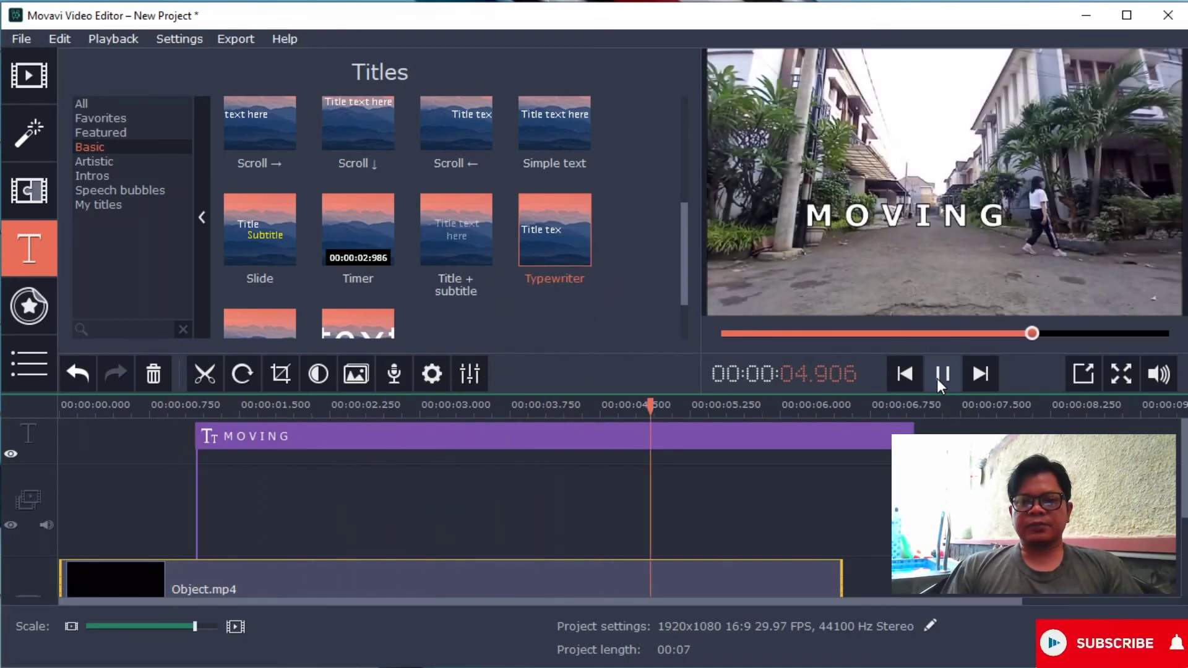
Open the export settings for the project.
key("ctrl+e")
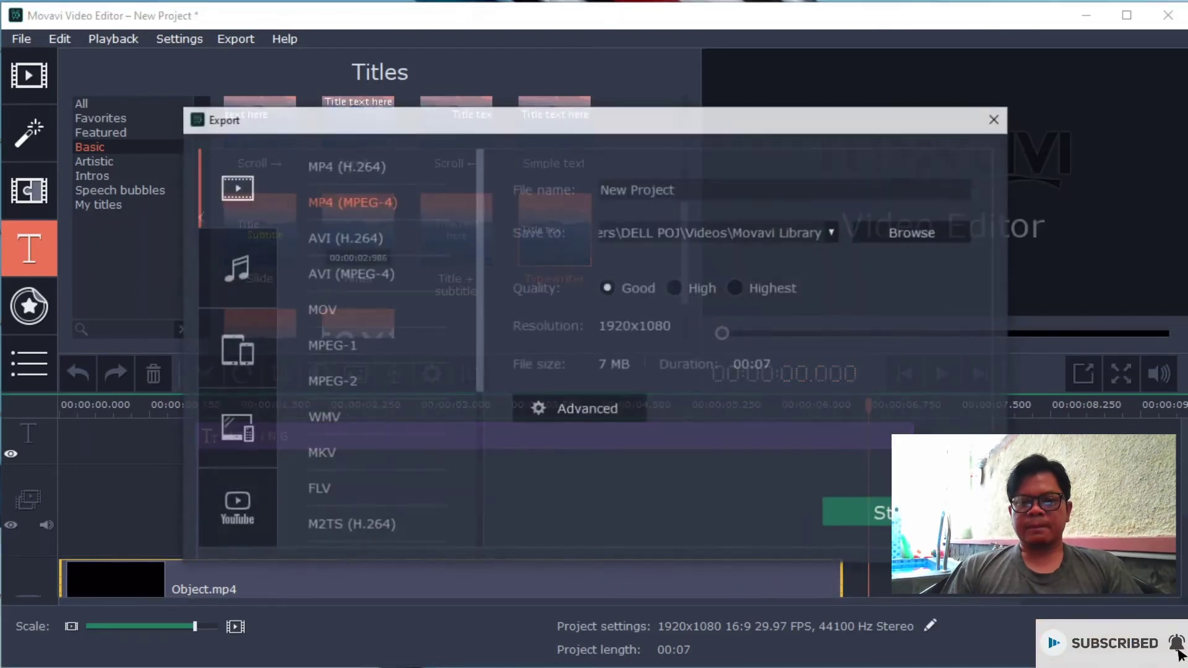